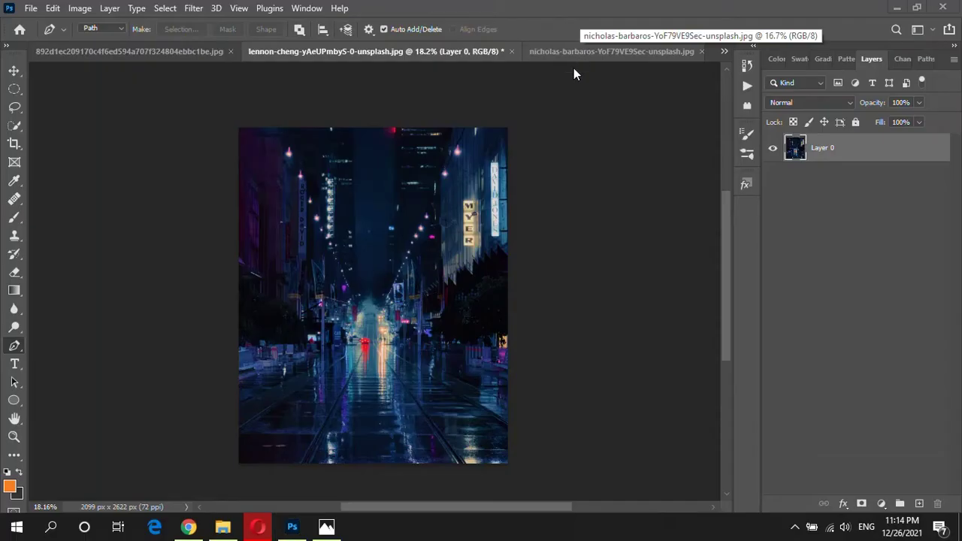
# Switch to the nicholas-barbaros photo of the man in the red cap on the pier
pyautogui.scroll(1, 375, 343)
pyautogui.hotkey('ctrl', 'Tab')
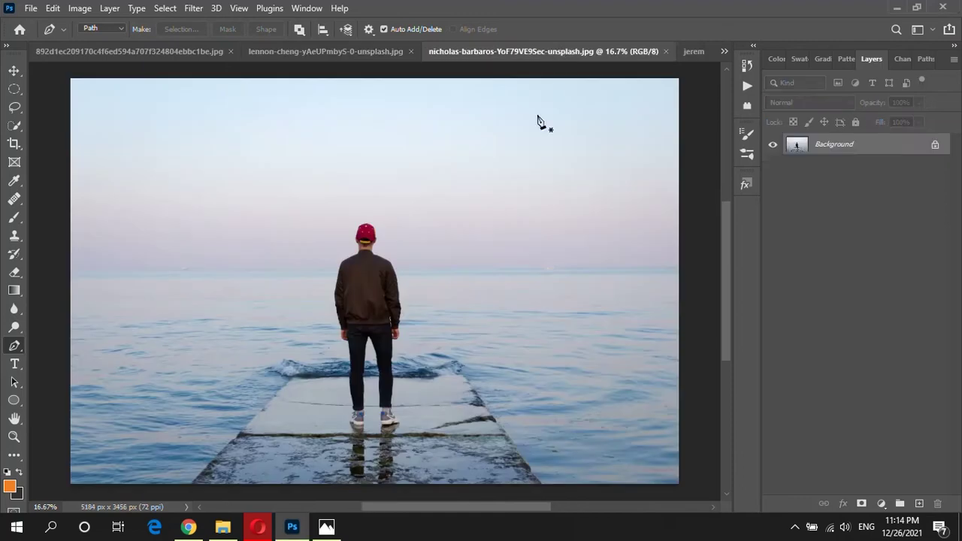
# Unlock the pier photo's Background and drag it into the lennon-cheng city street document
pyautogui.click(14, 71)
pyautogui.scroll(-1, 415, 278)
pyautogui.click(935, 144)
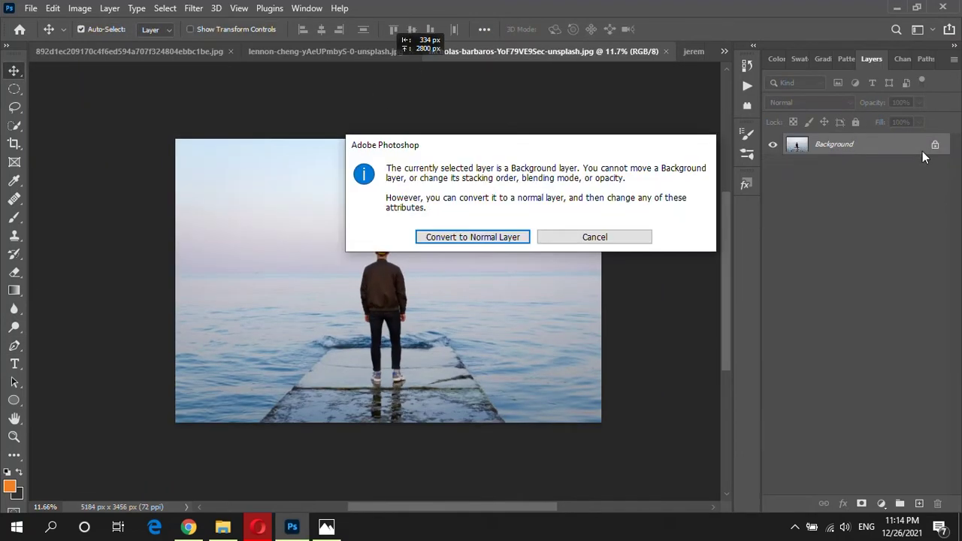
pyautogui.click(472, 237)
pyautogui.moveTo(485, 238)
pyautogui.mouseDown()
pyautogui.moveTo(353, 230)
pyautogui.moveTo(376, 395)
pyautogui.mouseUp()
pyautogui.hotkey('ctrl', '-')
# Scale the pier layer to about 32% and centre the man over the street
pyautogui.hotkey('ctrl', 't')
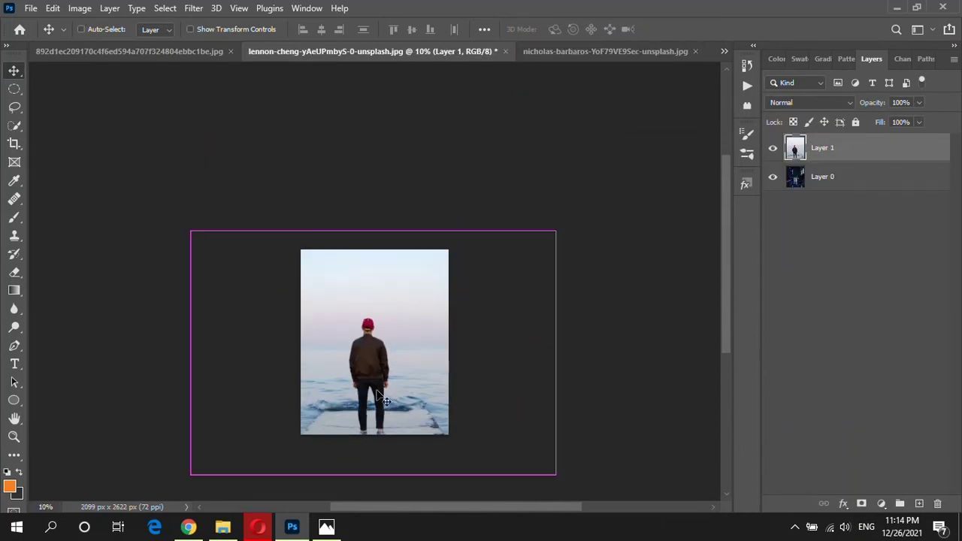
pyautogui.moveTo(555, 230); pyautogui.dragTo(268, 423)
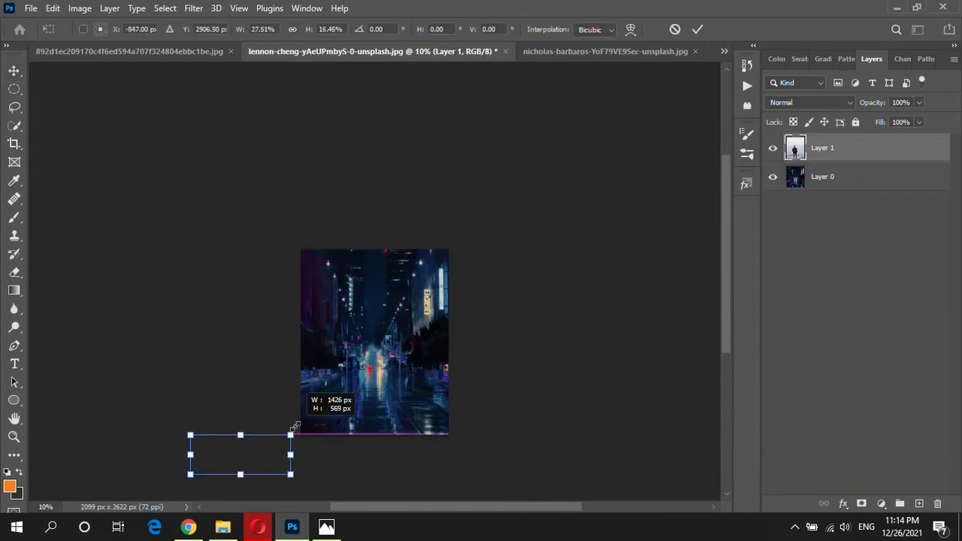
pyautogui.moveTo(232, 456); pyautogui.dragTo(400, 394)
pyautogui.scroll(5, 395, 387)
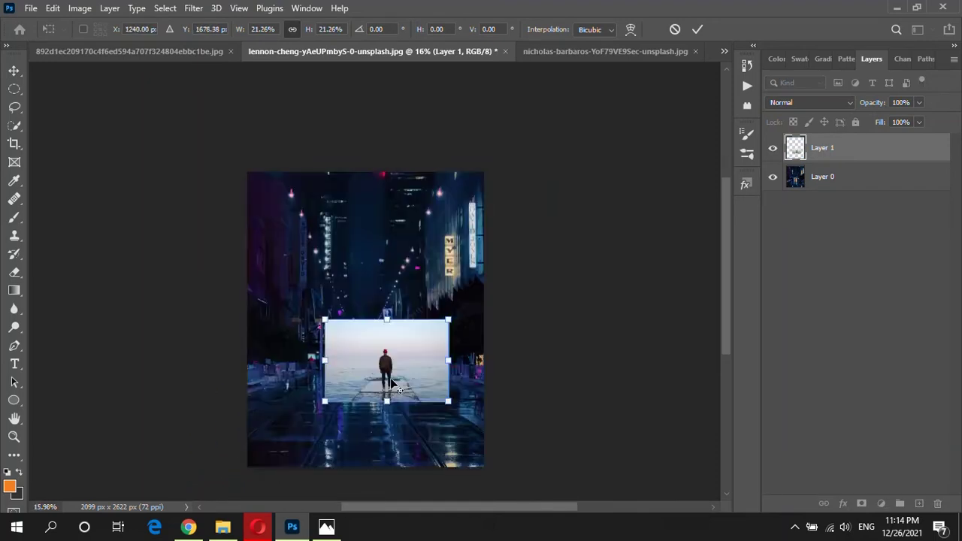
pyautogui.scroll(1, 392, 386)
pyautogui.scroll(-2, 427, 341)
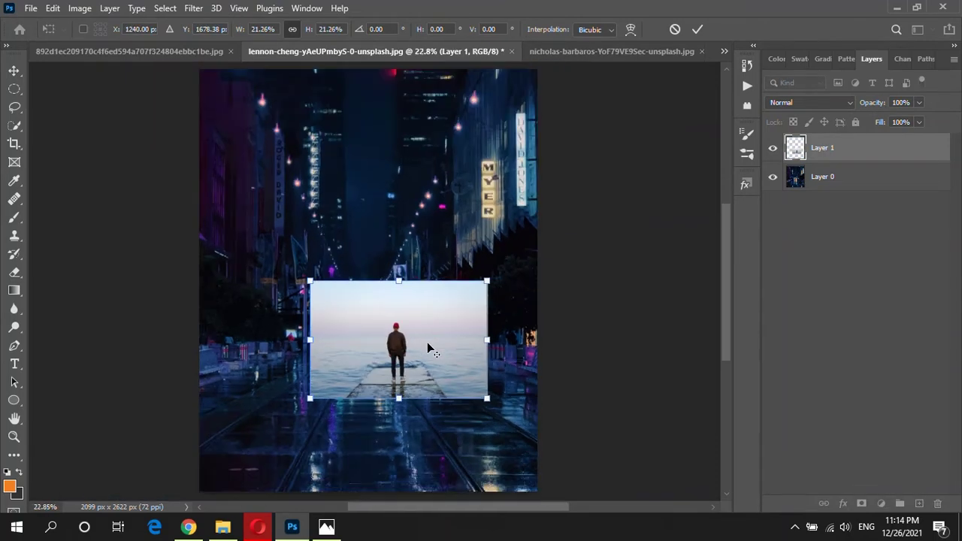
pyautogui.moveTo(487, 280); pyautogui.dragTo(575, 223)
pyautogui.moveTo(466, 294); pyautogui.dragTo(390, 297)
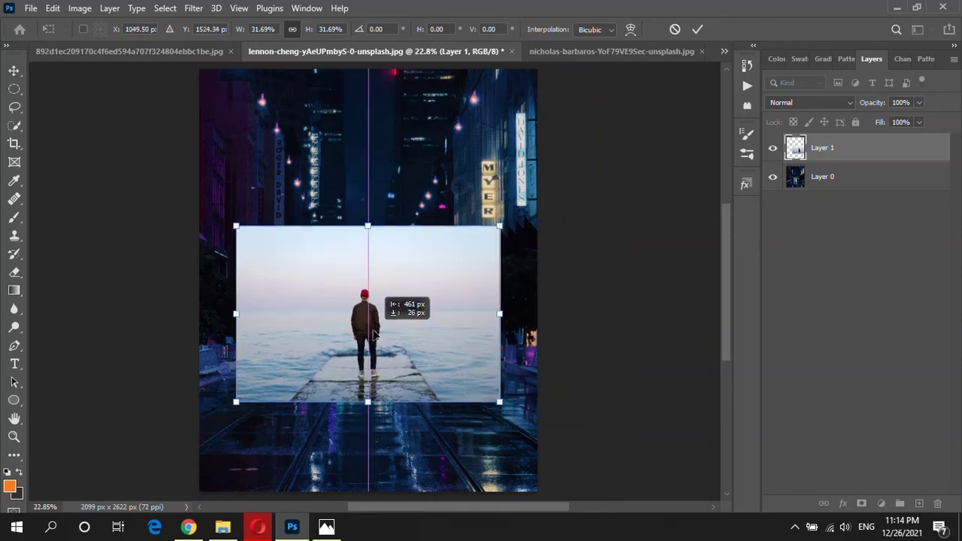
pyautogui.press('Return')
pyautogui.scroll(1, 391, 301)
pyautogui.press('m')
pyautogui.moveTo(331, 175); pyautogui.dragTo(501, 378)
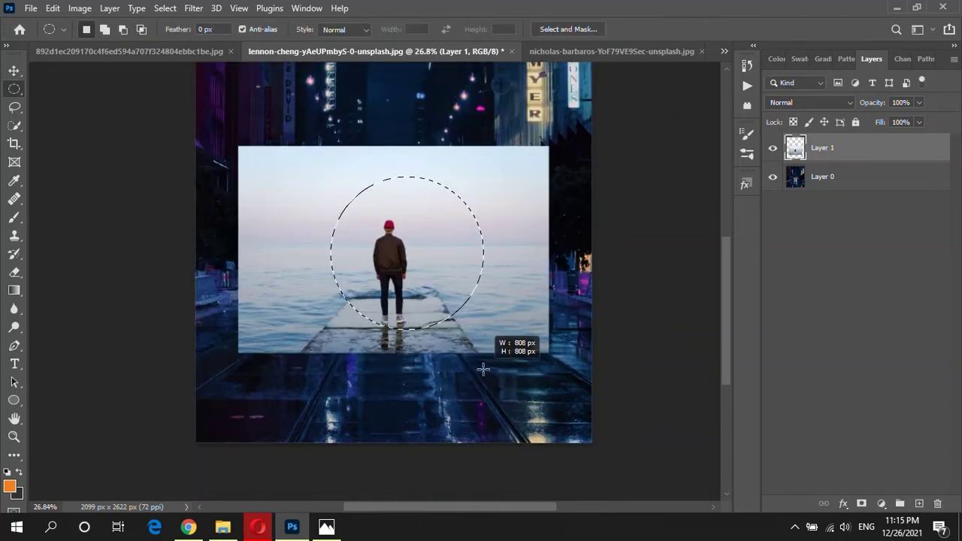
# Draw a circular selection around the man and nudge it into place
pyautogui.moveTo(502, 378); pyautogui.dragTo(473, 364)
pyautogui.moveTo(454, 321); pyautogui.dragTo(453, 338)
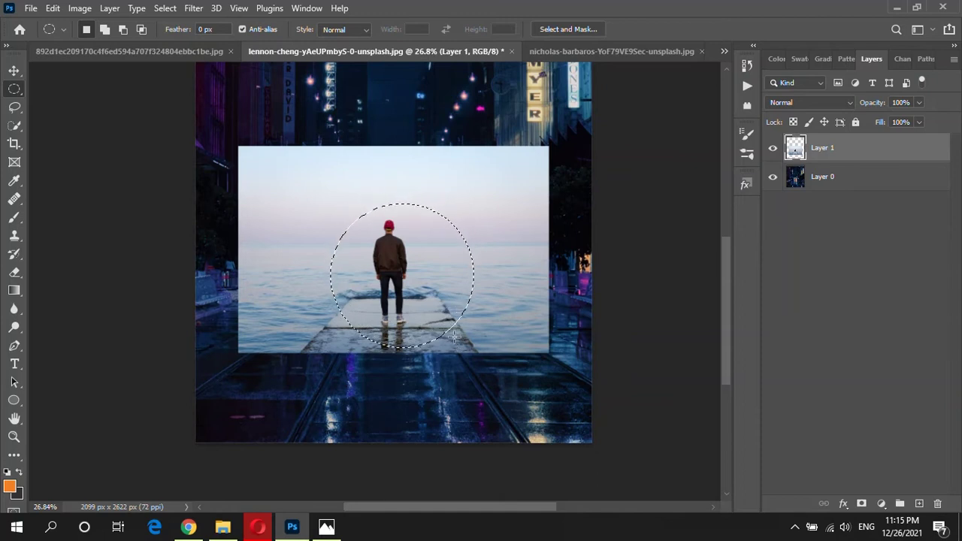
pyautogui.hotkey('shift', 'Left')
pyautogui.hotkey('shift', 'Left')
pyautogui.hotkey('shift', 'Left')
pyautogui.hotkey('shift', 'Up')
pyautogui.hotkey('shift', 'Up')
pyautogui.hotkey('shift', 'Up')
pyautogui.press('Up')
pyautogui.press('Up')
pyautogui.press('Up')
pyautogui.press('Right')
pyautogui.press('Right')
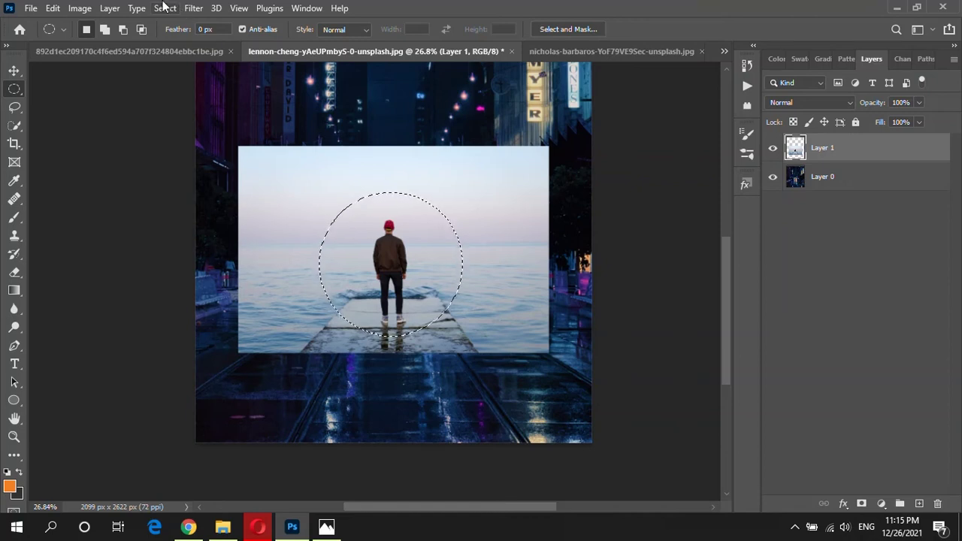
# Feather the selection by 0, invert it, delete outside the circle, and deselect
pyautogui.click(165, 8)
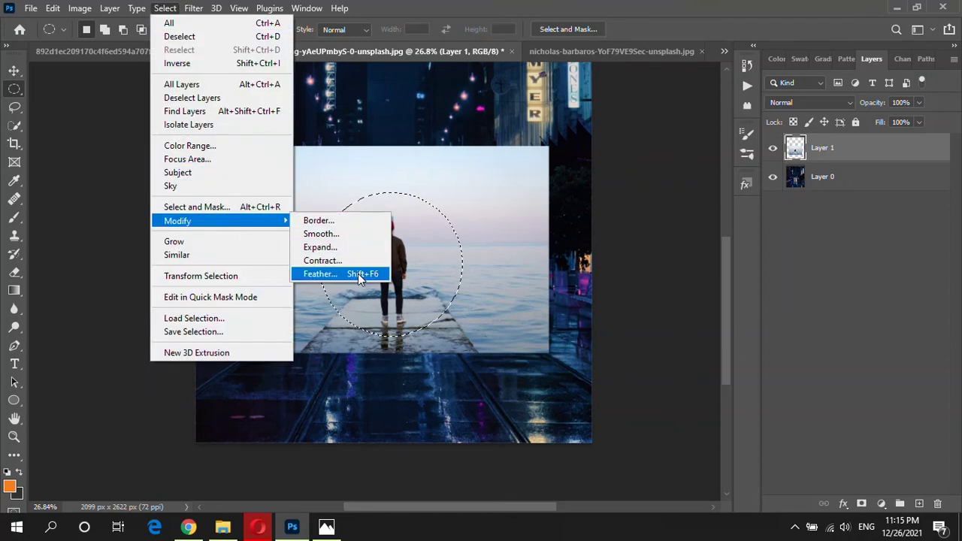
pyautogui.click(358, 274)
pyautogui.write('0')
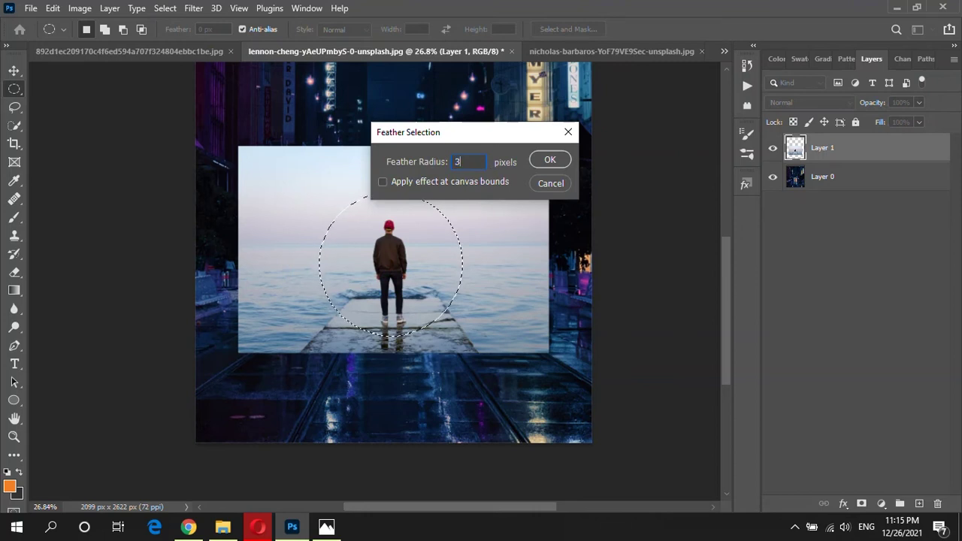
pyautogui.click(549, 159)
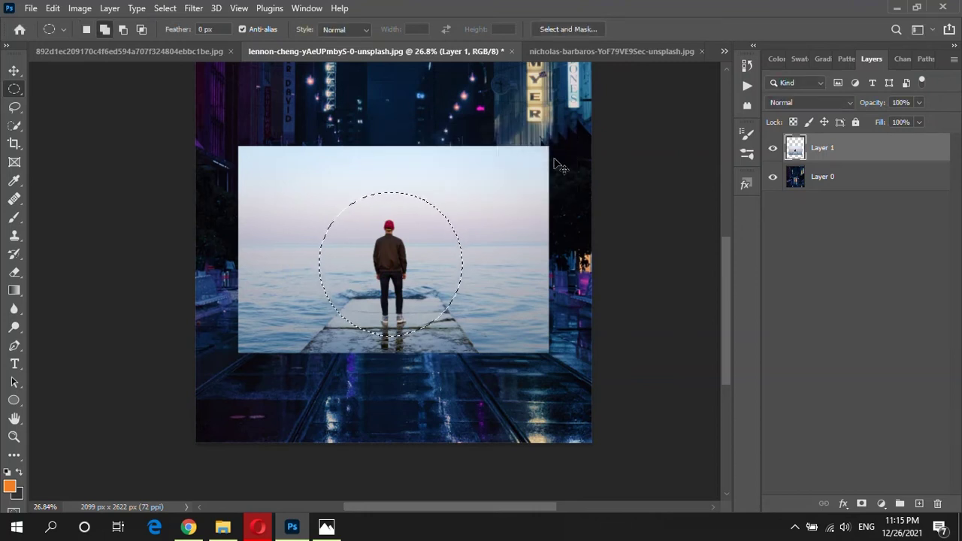
pyautogui.hotkey('shift', 'ctrl', 'i')
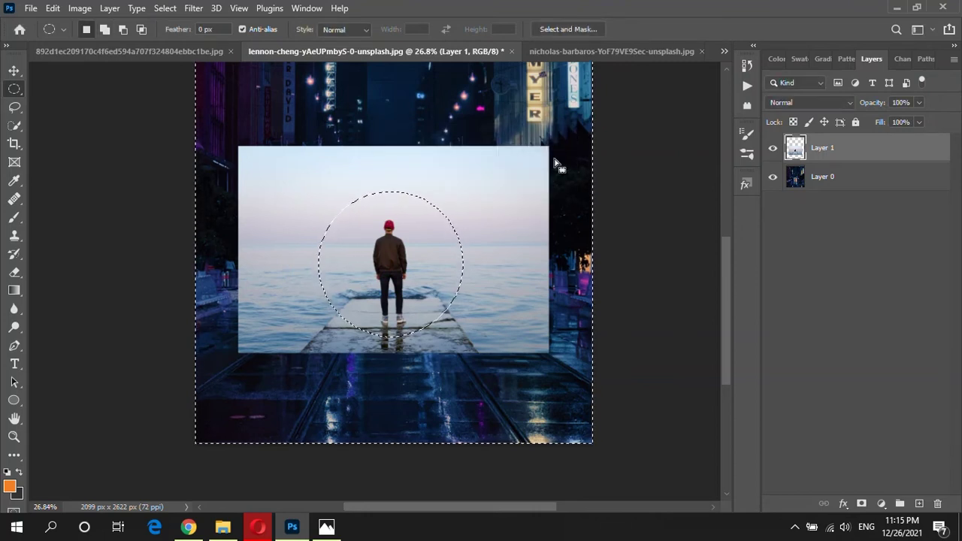
pyautogui.press('Delete')
pyautogui.hotkey('ctrl', 'd')
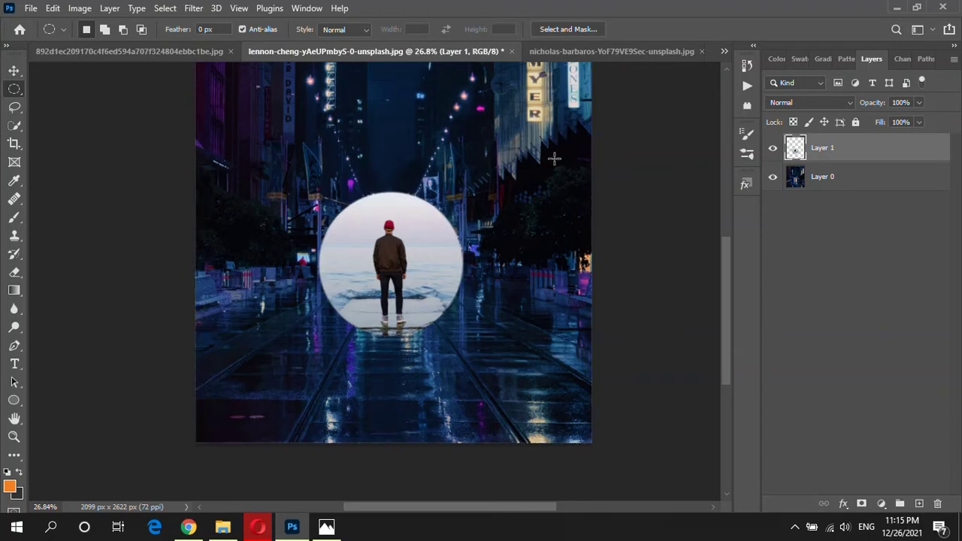
# Switch back to the original nicholas-barbaros pier photo document
pyautogui.scroll(2, 407, 283)
pyautogui.scroll(-3, 407, 283)
pyautogui.scroll(1, 407, 283)
pyautogui.click(537, 48)
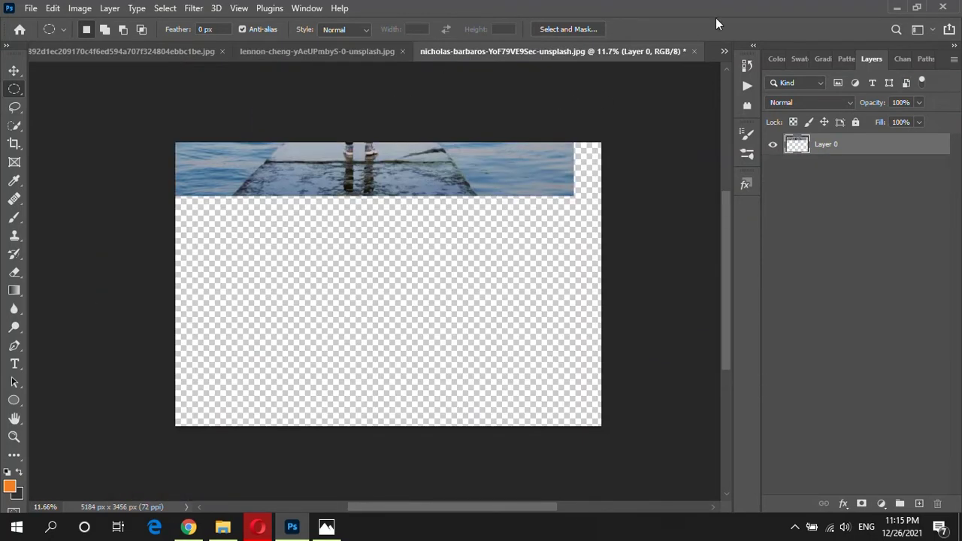
# Close the pier photo without saving and drag the fire-ring image into the city document
pyautogui.click(694, 51)
pyautogui.click(484, 208)
pyautogui.click(571, 52)
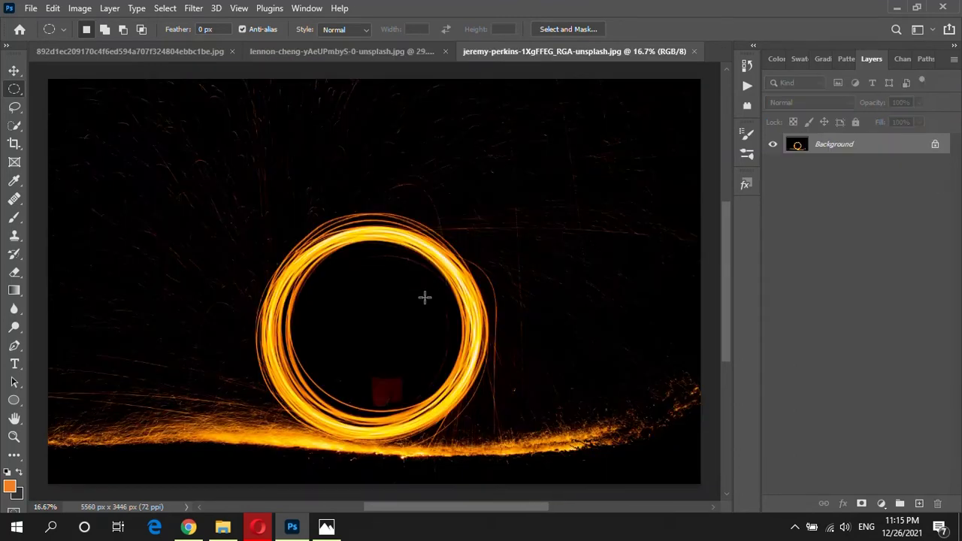
pyautogui.press('v')
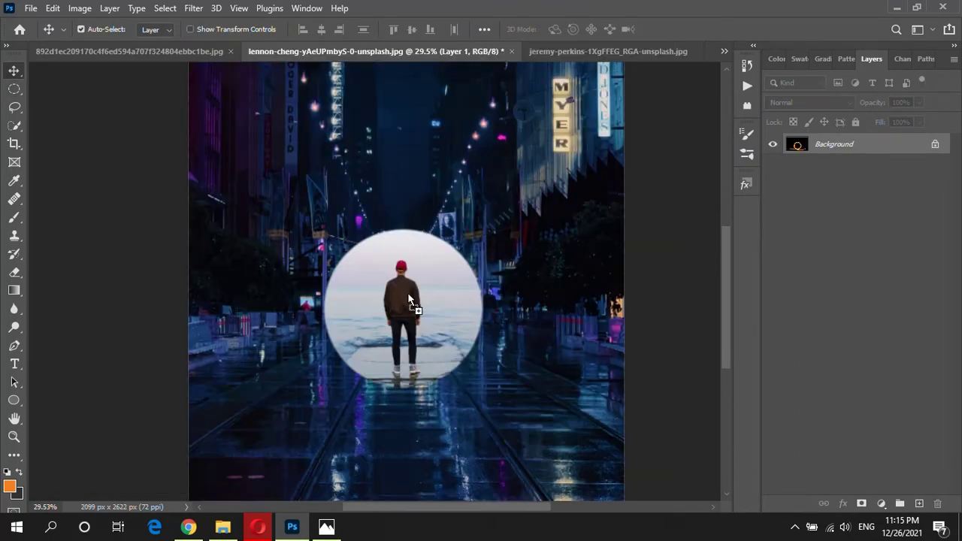
pyautogui.moveTo(435, 254); pyautogui.dragTo(412, 308)
pyautogui.scroll(-3, 412, 313)
# Scale the fire ring to about 51% over the circled man and set it to Screen
pyautogui.hotkey('ctrl', 't')
pyautogui.moveTo(648, 154); pyautogui.dragTo(415, 301)
pyautogui.moveTo(348, 383); pyautogui.dragTo(475, 298)
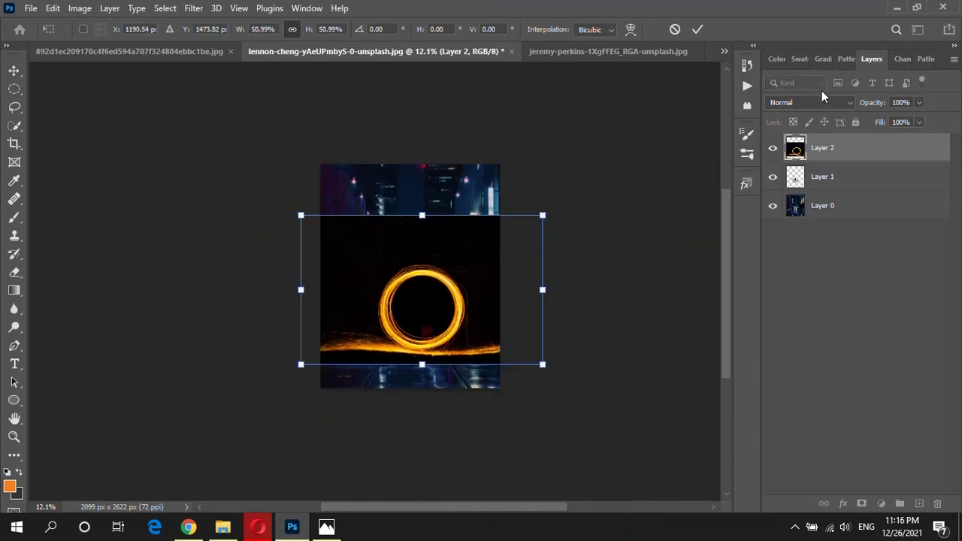
pyautogui.click(819, 102)
pyautogui.click(812, 217)
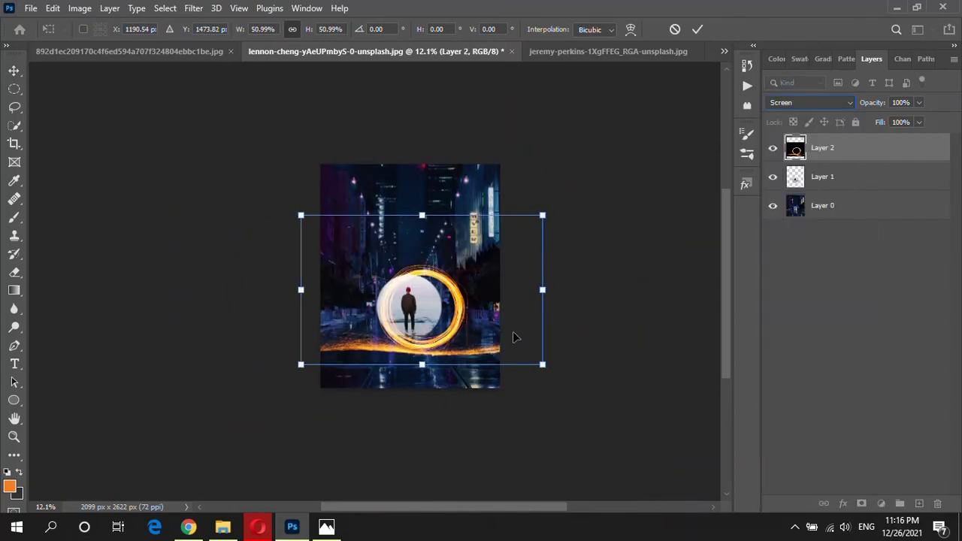
# Fine-tune the fire ring to fit snugly around the man and commit the transform
pyautogui.moveTo(543, 216); pyautogui.dragTo(522, 227)
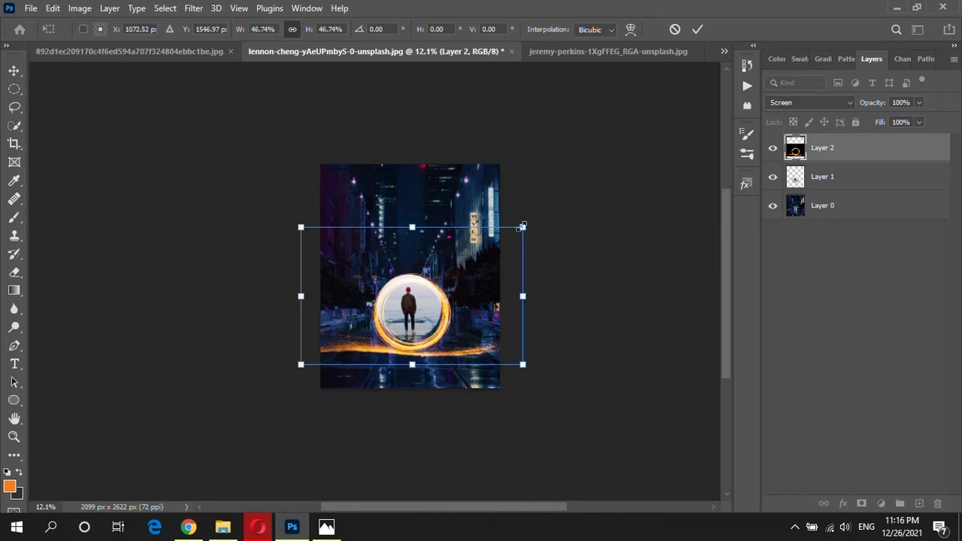
pyautogui.scroll(2, 437, 336)
pyautogui.moveTo(421, 342); pyautogui.dragTo(416, 330)
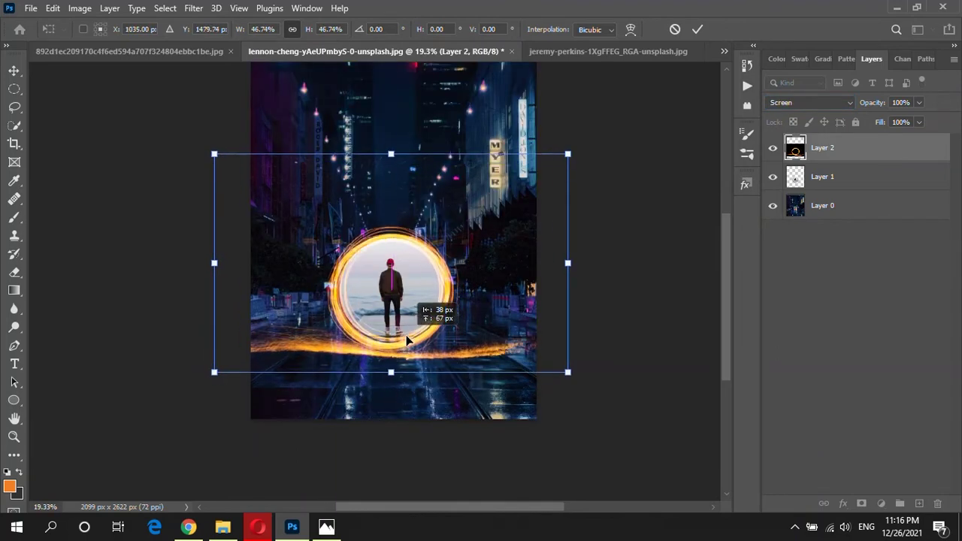
pyautogui.scroll(2, 421, 338)
pyautogui.scroll(-2, 422, 336)
pyautogui.hotkey('alt', 'space')
pyautogui.press('Escape')
pyautogui.press('Return')
pyautogui.click(172, 51)
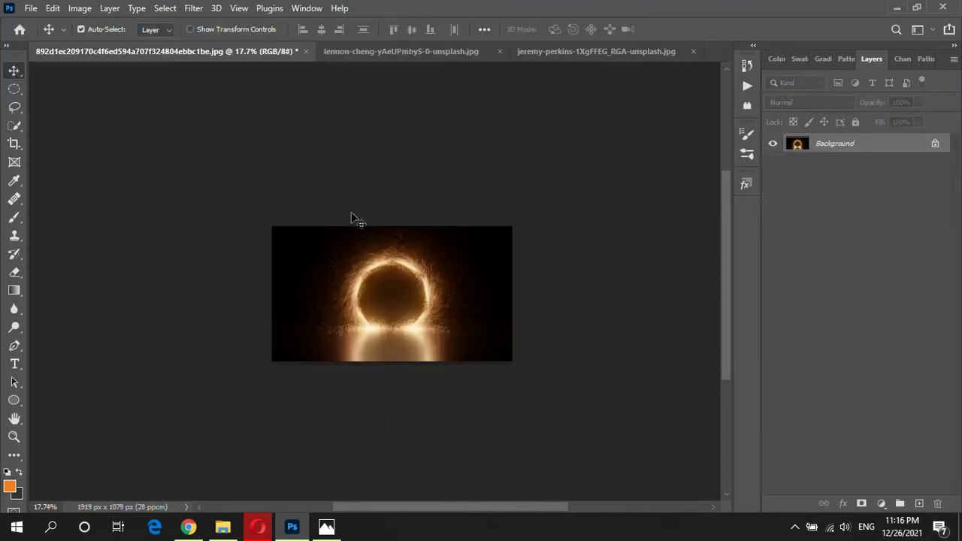
# Bring the glowing ring into the city document as a Screen-blended layer
pyautogui.moveTo(357, 219); pyautogui.dragTo(393, 284)
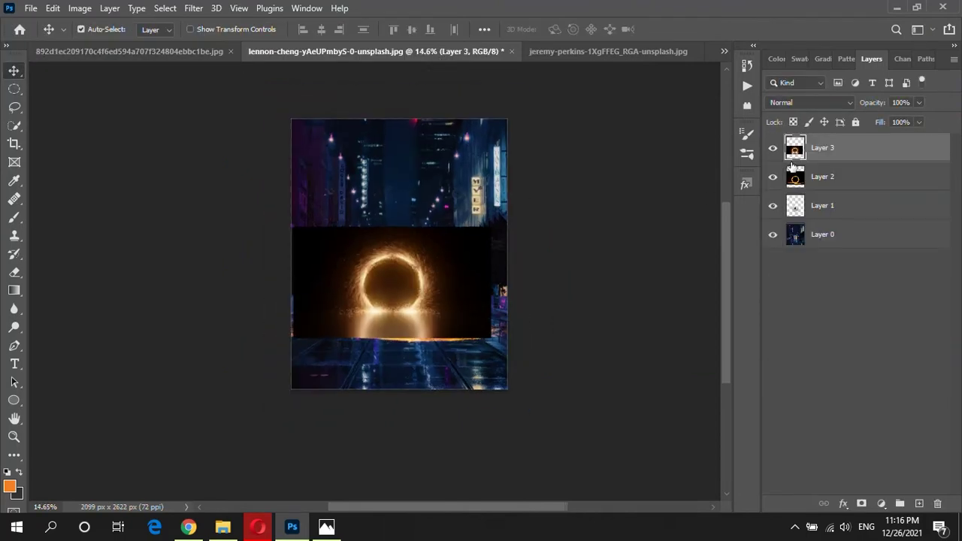
pyautogui.click(811, 103)
pyautogui.click(797, 219)
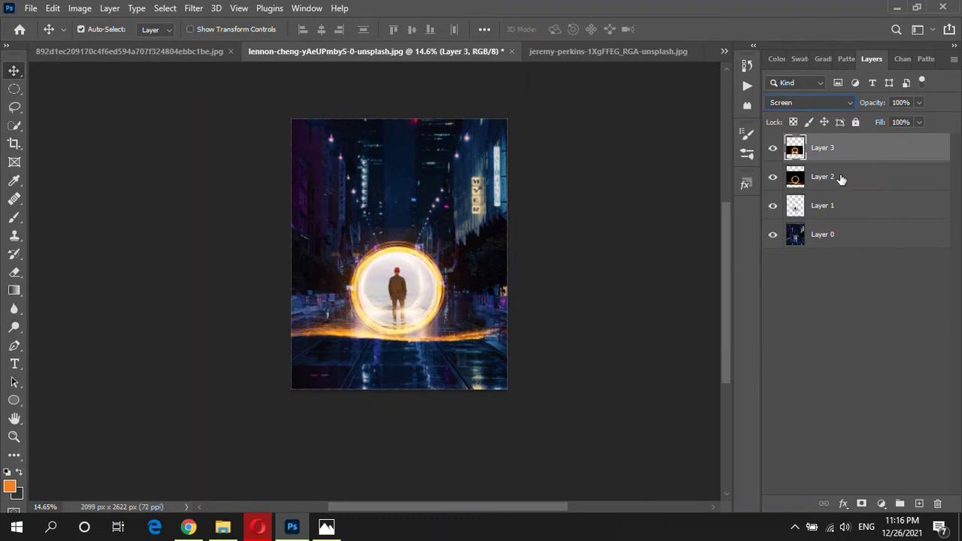
pyautogui.scroll(3, 415, 296)
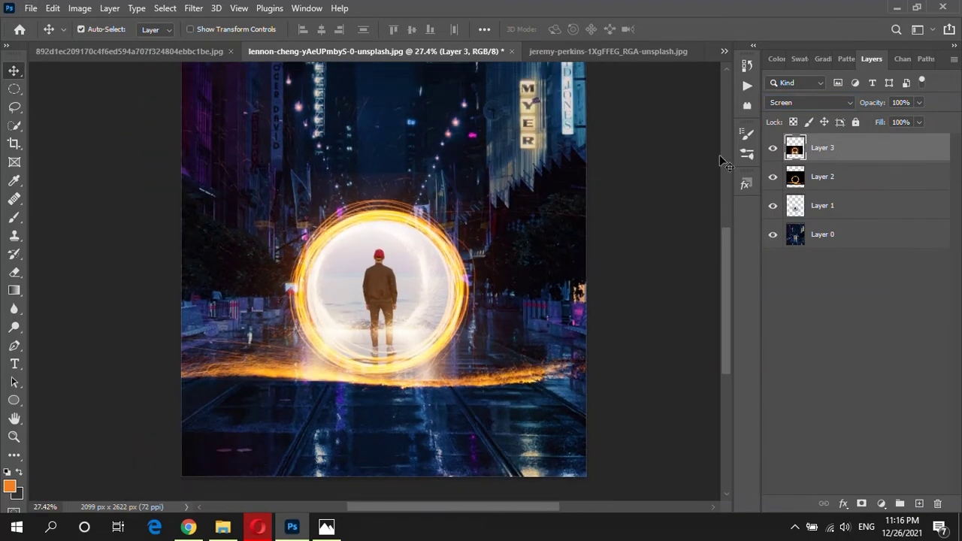
pyautogui.scroll(1, 387, 301)
# Enlarge the glowing ring to about 149% and align it over the fire-ring portal
pyautogui.hotkey('ctrl', 't')
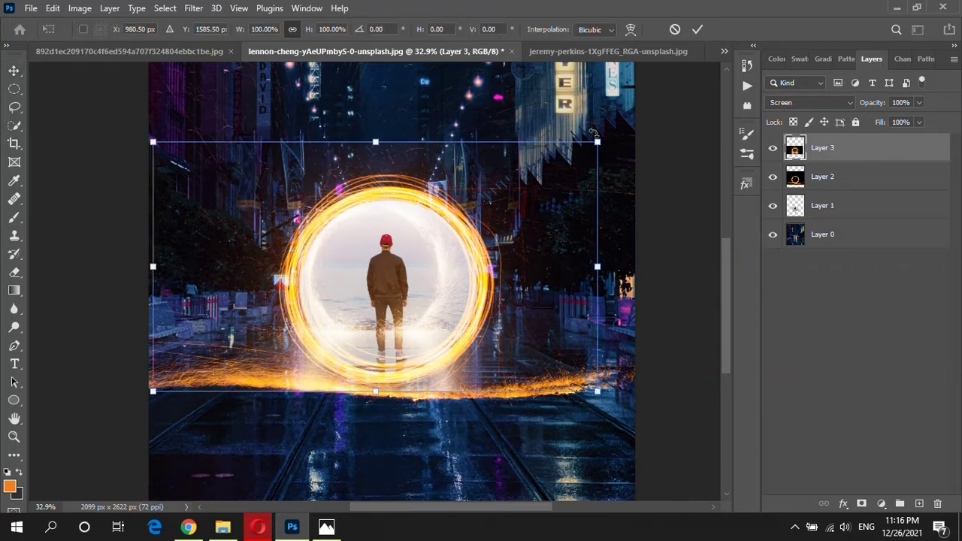
pyautogui.moveTo(585, 139); pyautogui.dragTo(676, 83)
pyautogui.moveTo(499, 240)
pyautogui.mouseDown()
pyautogui.moveTo(433, 327)
pyautogui.moveTo(431, 308)
pyautogui.mouseUp()
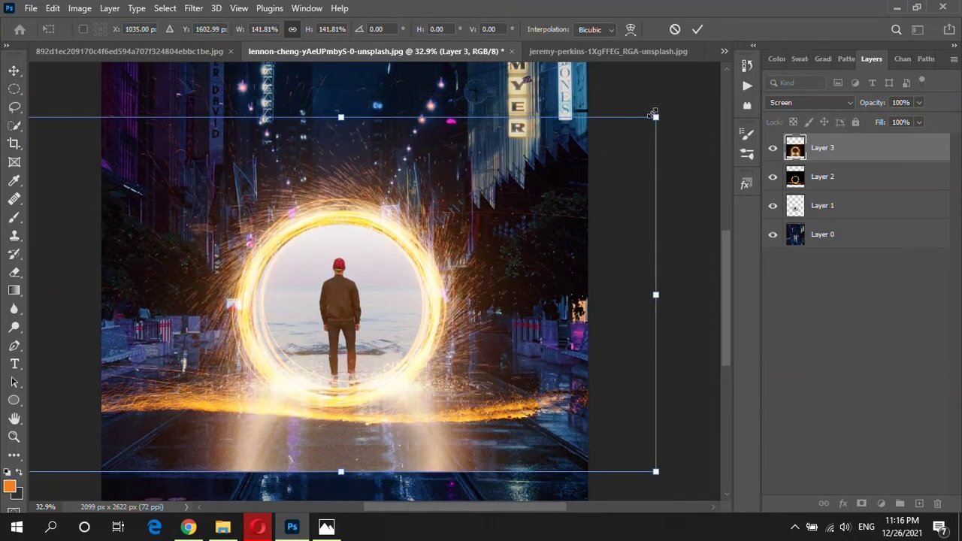
pyautogui.moveTo(655, 111); pyautogui.dragTo(666, 108)
pyautogui.moveTo(435, 285); pyautogui.dragTo(435, 288)
pyautogui.scroll(-2, 500, 269)
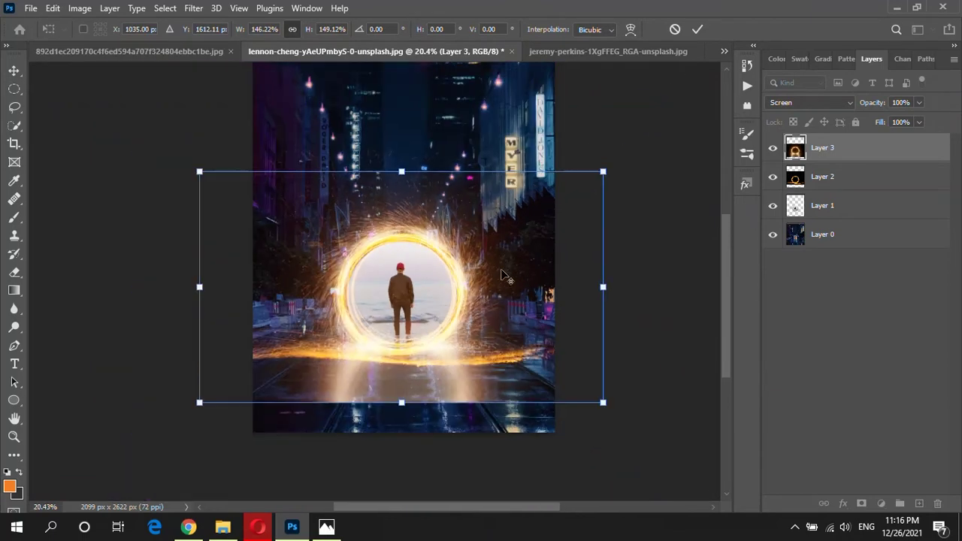
pyautogui.press('Return')
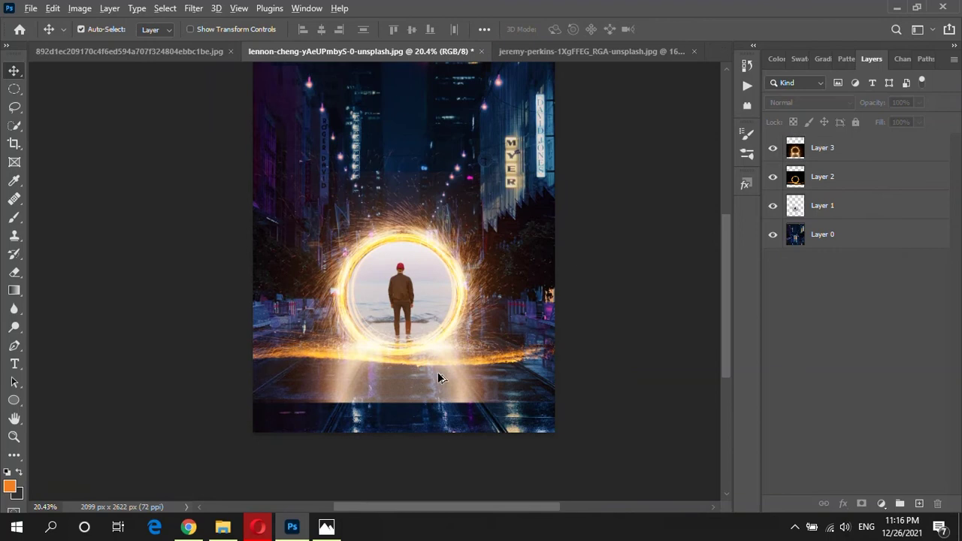
# Move Layer 3 to the bottom of the layer stack
pyautogui.scroll(3, 432, 378)
pyautogui.scroll(-1, 432, 378)
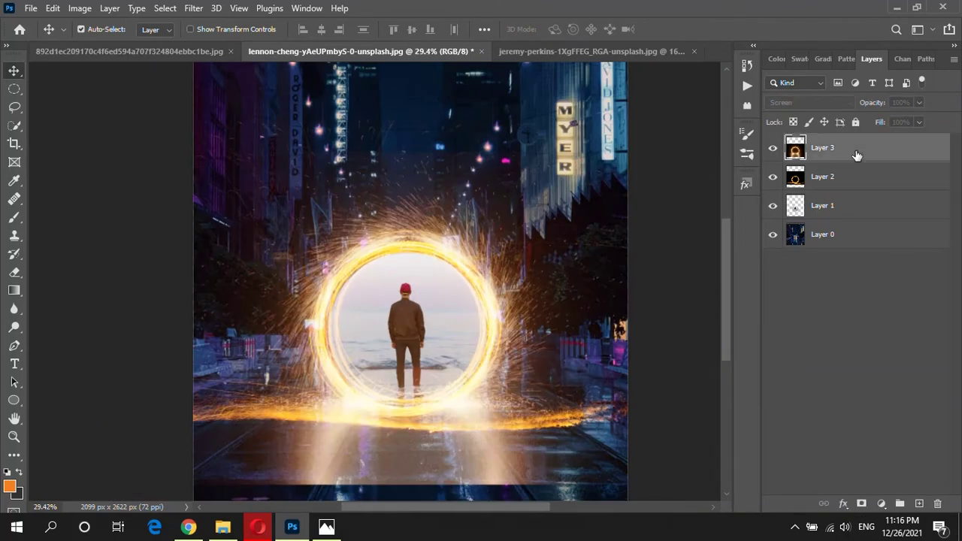
pyautogui.moveTo(856, 156); pyautogui.dragTo(891, 311)
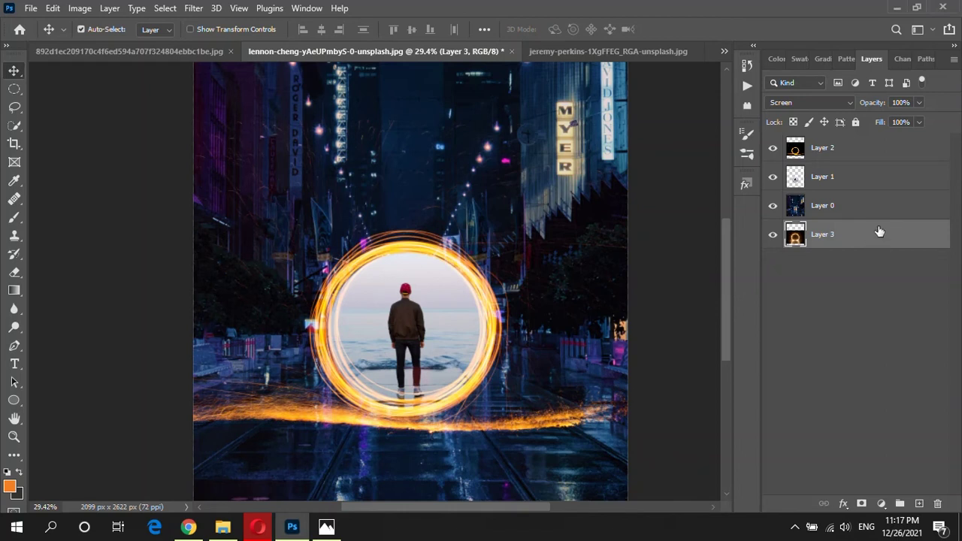
# Place Layer 3 just below Layer 2, then try a duplicate glow layer and undo it
pyautogui.moveTo(880, 232); pyautogui.dragTo(861, 167)
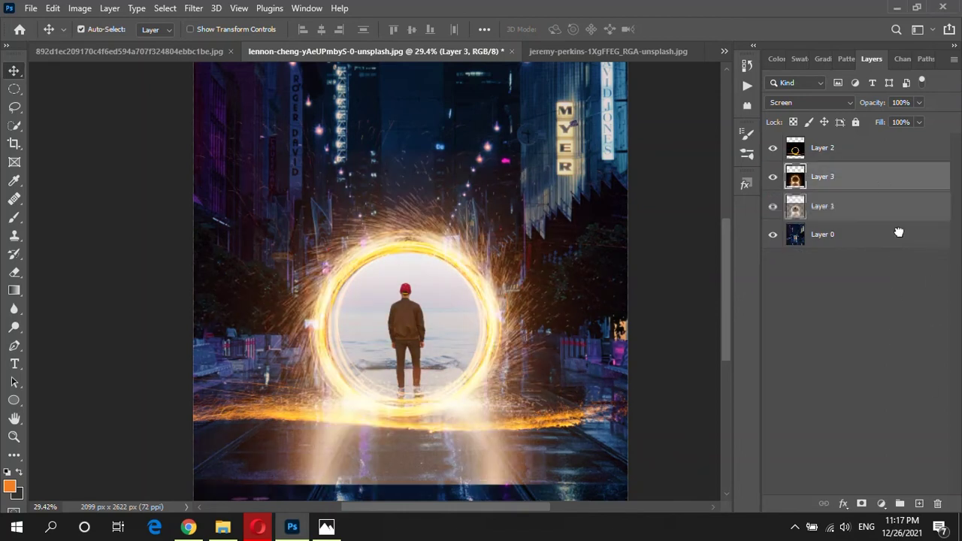
pyautogui.moveTo(883, 184); pyautogui.dragTo(919, 504)
pyautogui.scroll(-2, 316, 256)
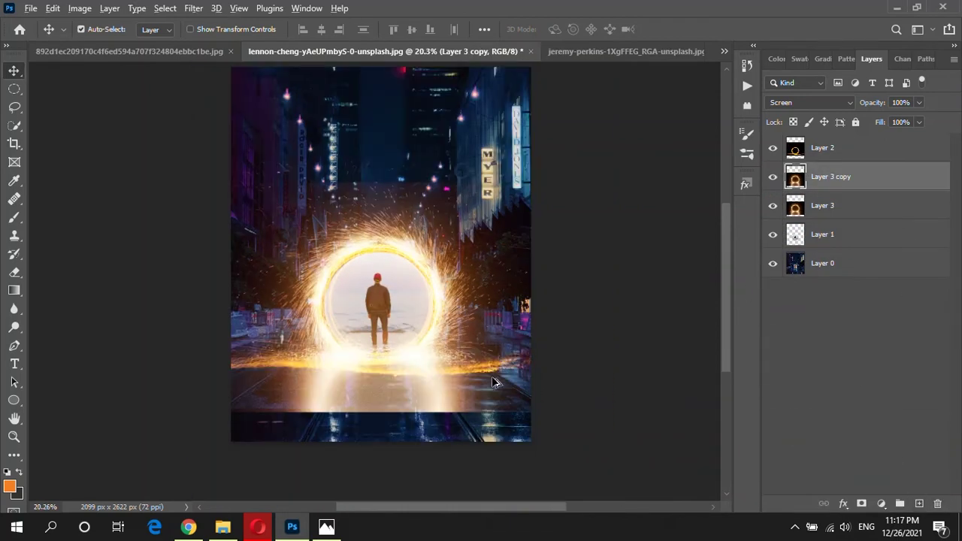
pyautogui.scroll(1, 451, 390)
pyautogui.scroll(-2, 470, 266)
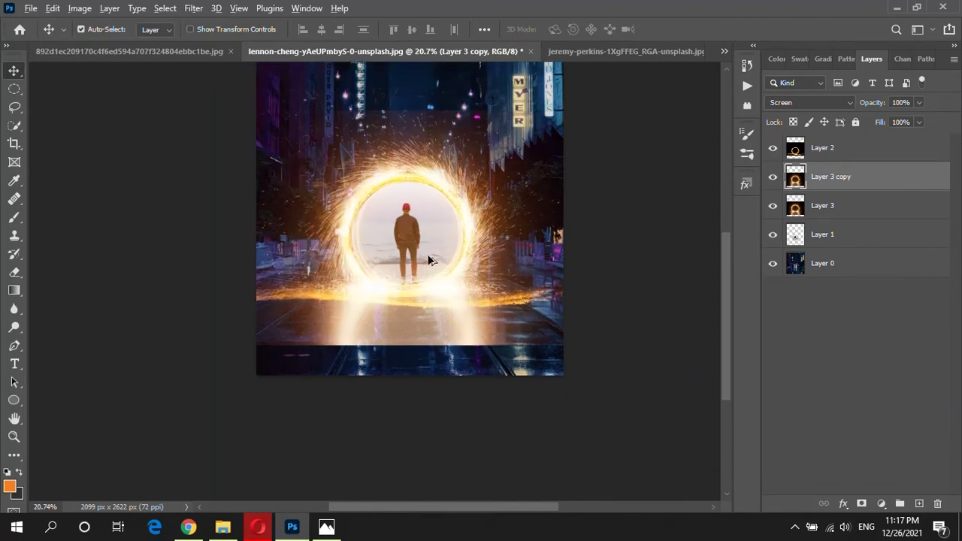
pyautogui.scroll(-1, 429, 260)
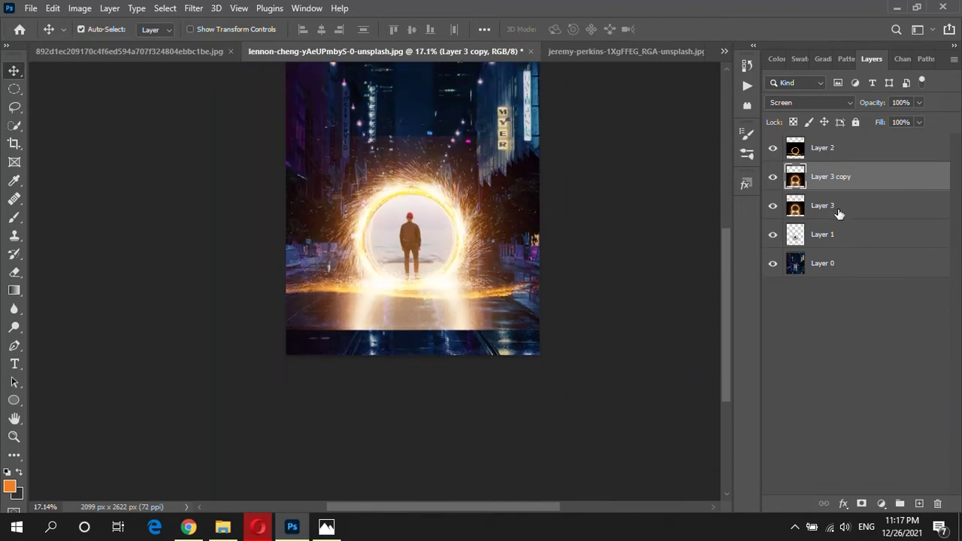
pyautogui.hotkey('ctrl', 'z')
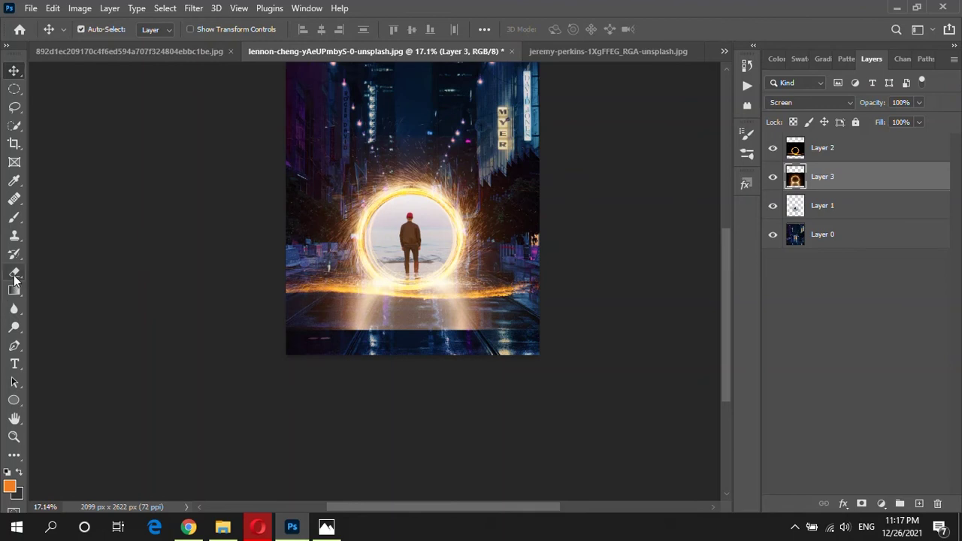
# Erase the glow's lower edge along the street with a soft 400 px, 41%-hardness eraser
pyautogui.click(14, 272)
pyautogui.scroll(3, 332, 347)
pyautogui.rightClick(331, 347)
pyautogui.press('Escape')
pyautogui.moveTo(361, 304); pyautogui.dragTo(601, 305)
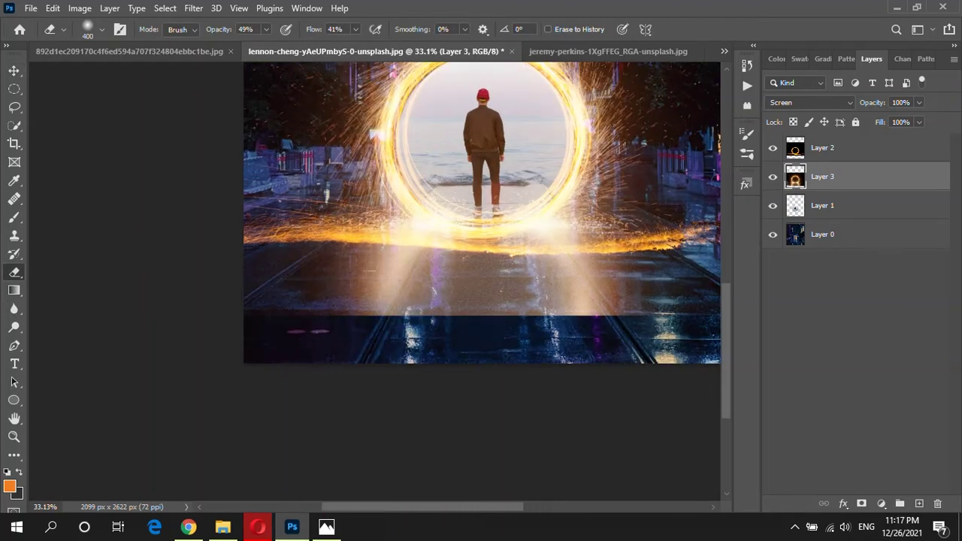
pyautogui.hscroll(5, 481, 213)
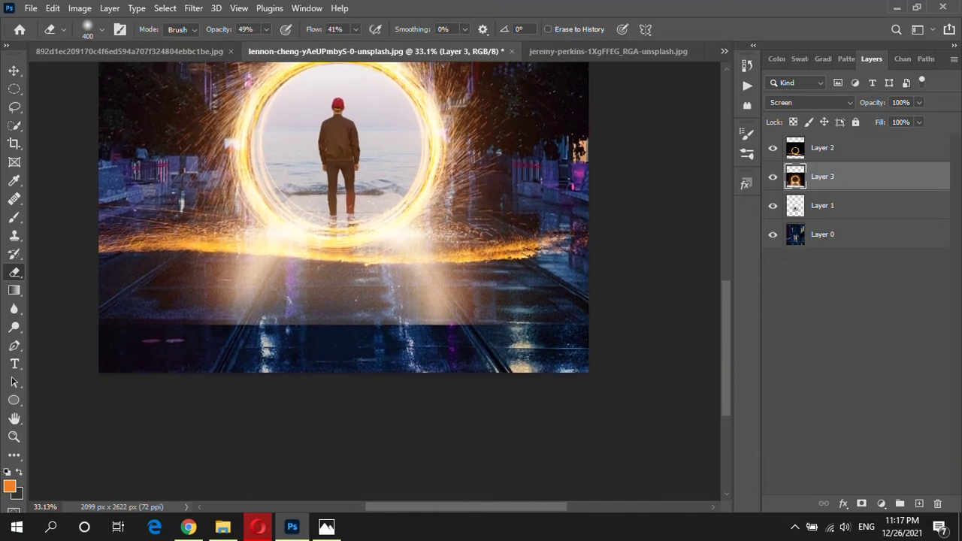
pyautogui.rightClick(462, 319)
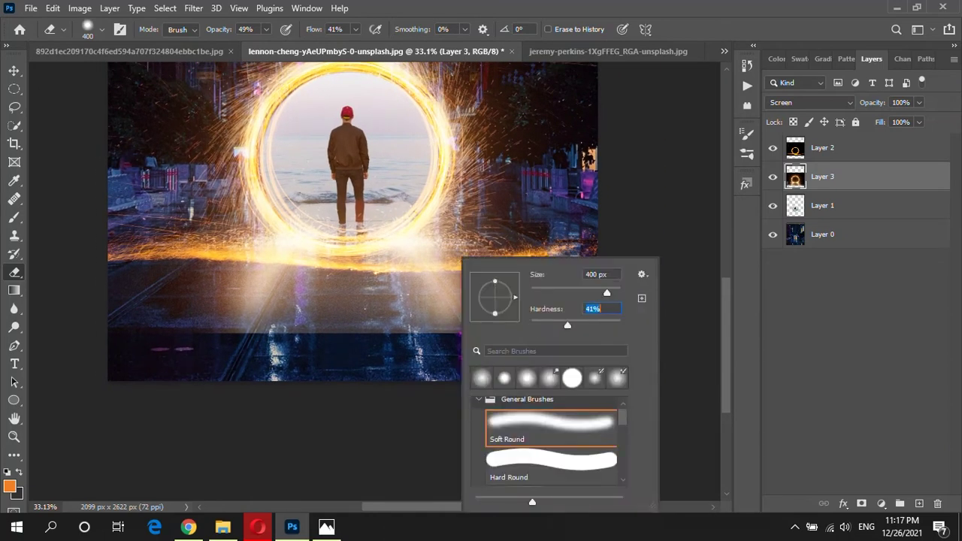
pyautogui.press('Return')
pyautogui.moveTo(353, 324); pyautogui.dragTo(585, 309)
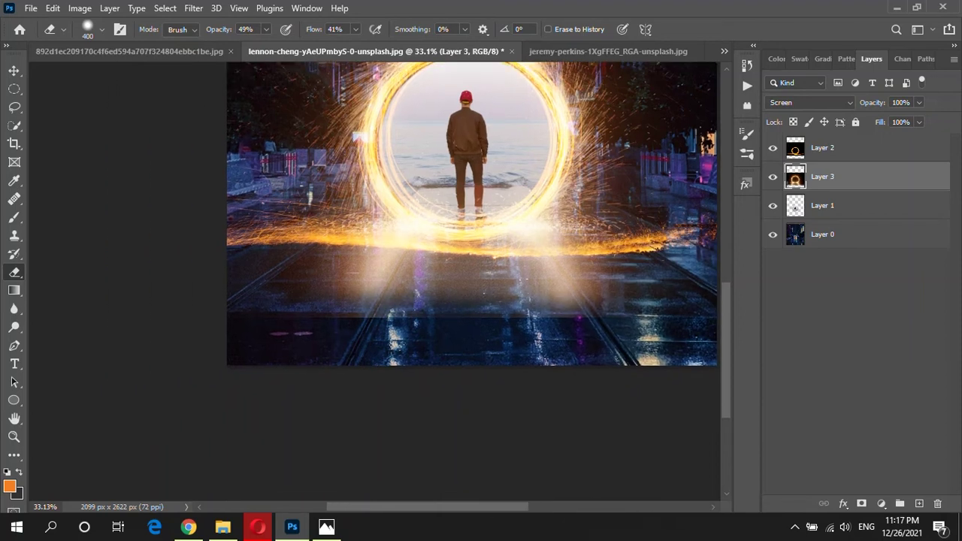
# Erase the glow on the street's right side and duplicate Layer 3 as Layer 3 copy
pyautogui.moveTo(526, 308); pyautogui.dragTo(578, 303)
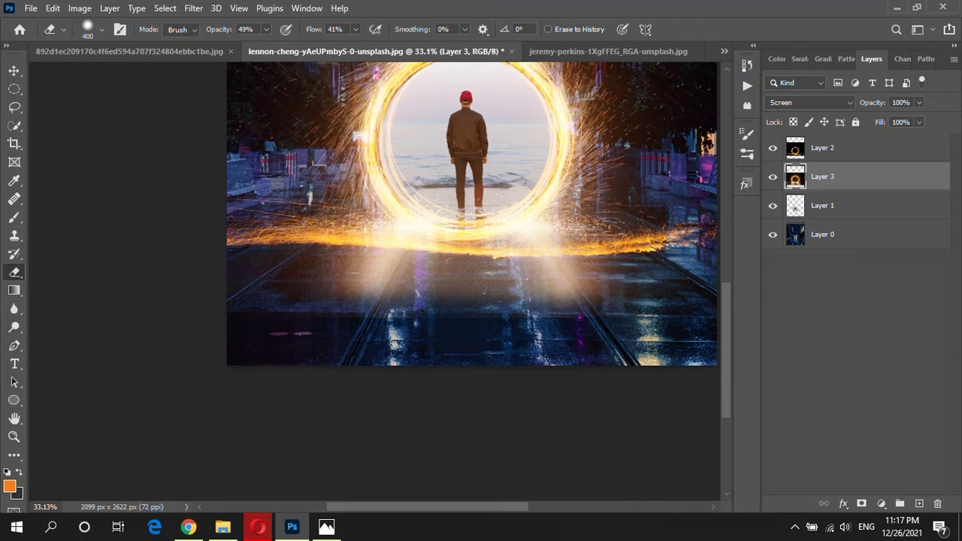
pyautogui.scroll(-2, 521, 258)
pyautogui.scroll(-2, 521, 258)
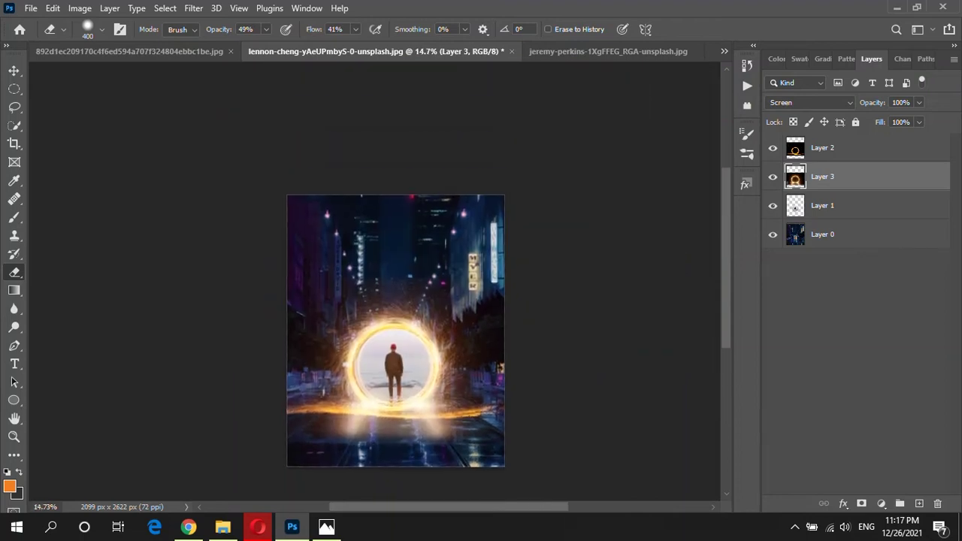
pyautogui.scroll(4, 521, 257)
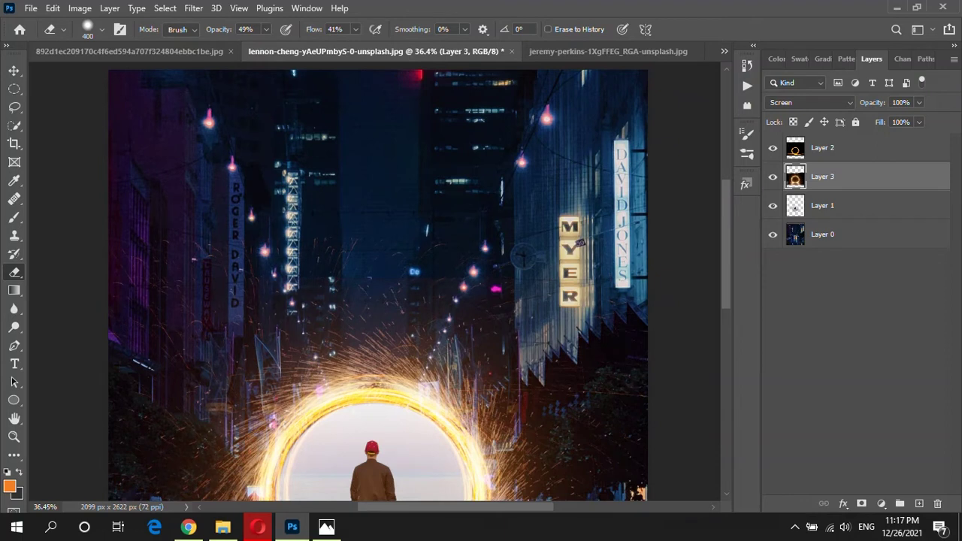
pyautogui.moveTo(521, 258); pyautogui.dragTo(372, 235)
pyautogui.scroll(-3, 373, 235)
pyautogui.scroll(2, 486, 105)
pyautogui.moveTo(822, 177); pyautogui.dragTo(919, 502)
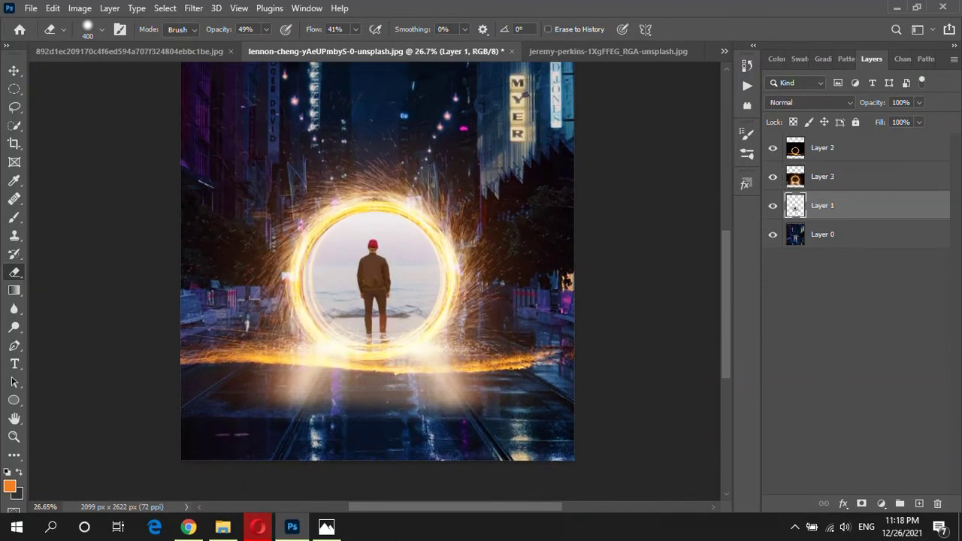
pyautogui.scroll(-1, 547, 308)
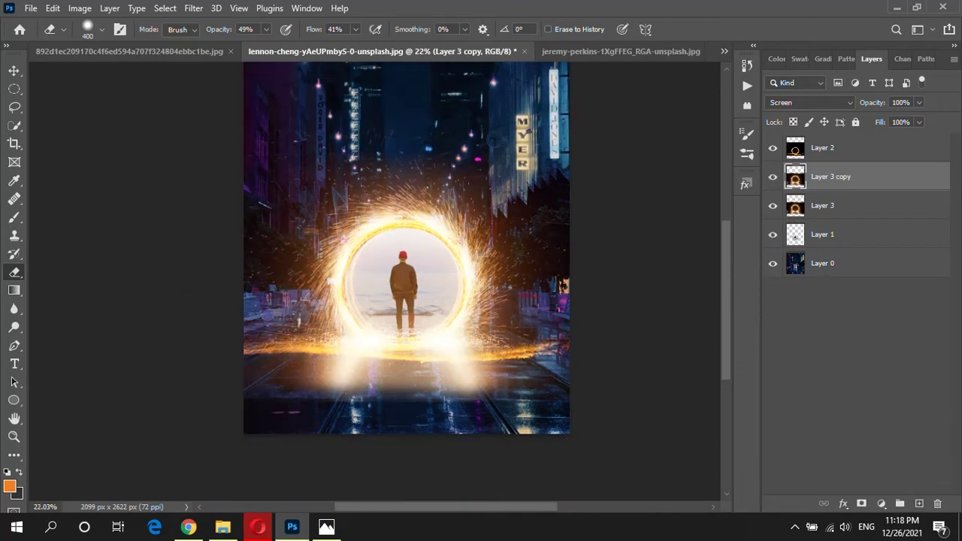
# Duplicate Layer 1, flip the copy vertically, stretch it downward, and place it beneath Layer 1
pyautogui.moveTo(822, 234); pyautogui.dragTo(918, 502)
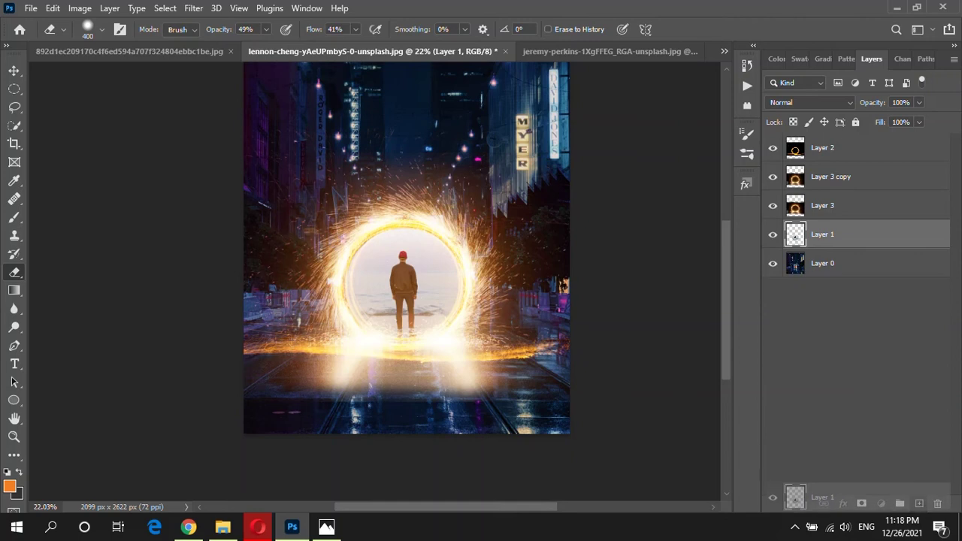
pyautogui.hotkey('ctrl', 't')
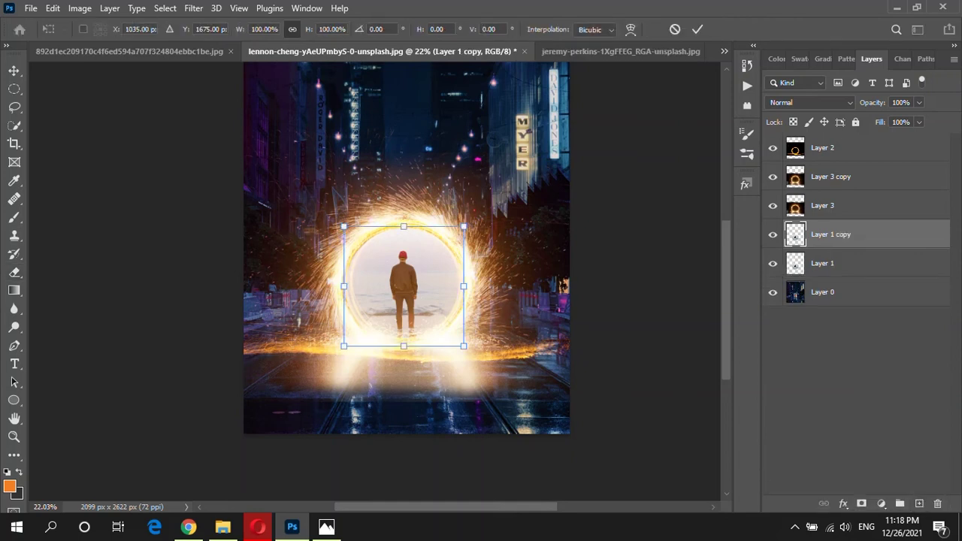
pyautogui.moveTo(403, 226); pyautogui.dragTo(403, 478)
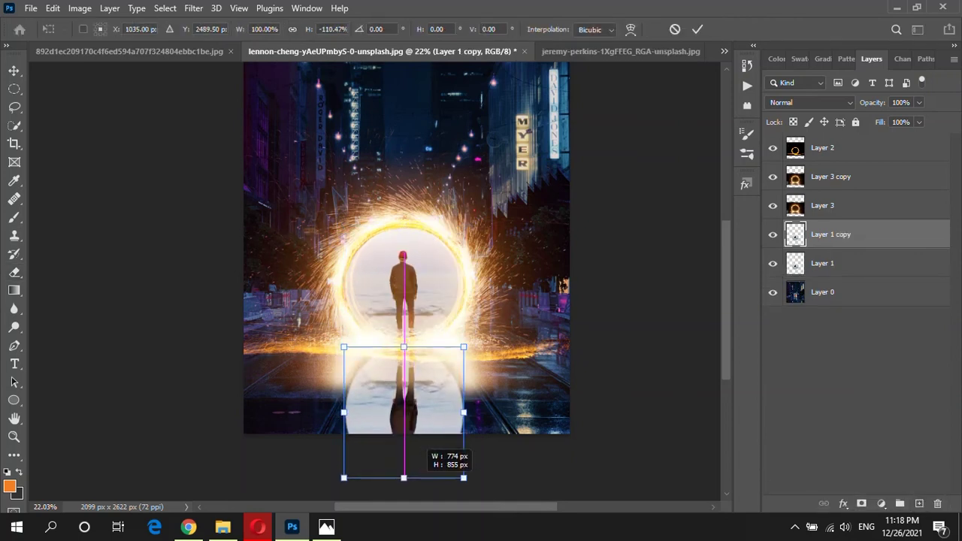
pyautogui.moveTo(404, 478); pyautogui.dragTo(404, 322)
pyautogui.press('Return')
pyautogui.press('e')
pyautogui.scroll(3, 405, 226)
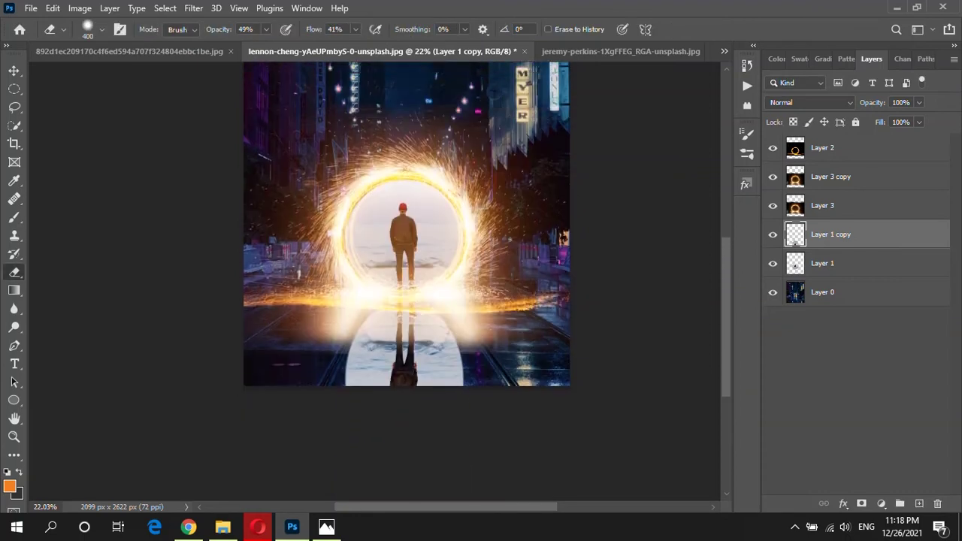
pyautogui.hotkey('ctrl', '[')
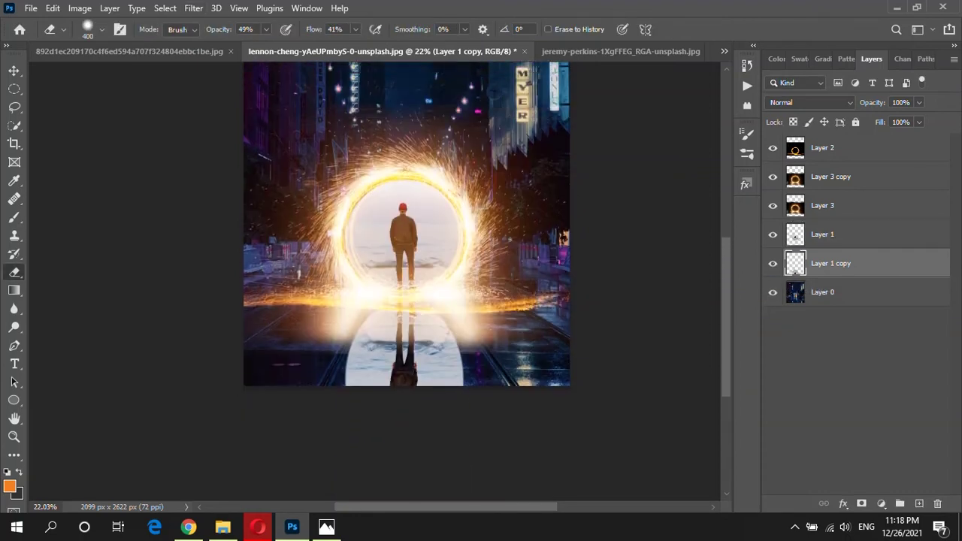
pyautogui.click(193, 7)
pyautogui.moveTo(201, 188)
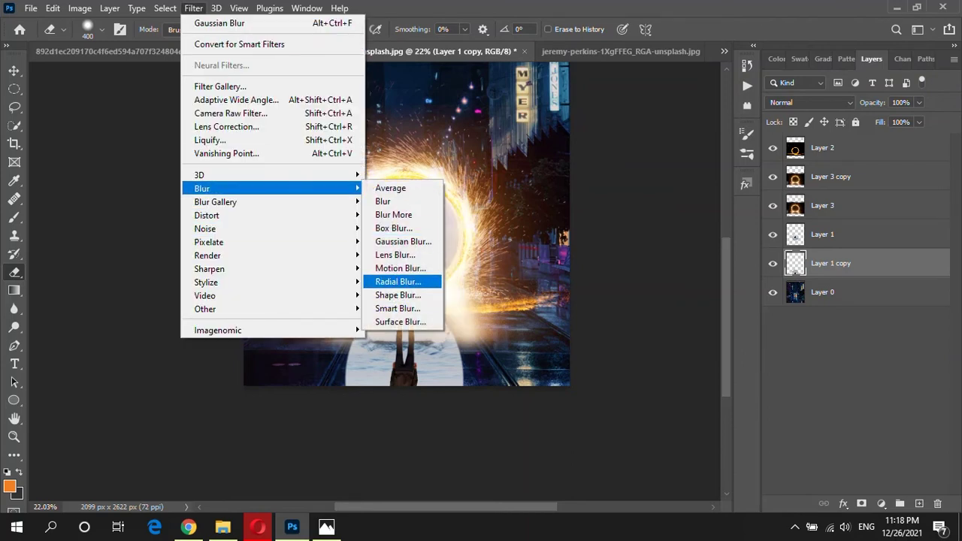
# Give the reflection an 81-amount zoom Radial Blur and 37% opacity, then select Layer 0
pyautogui.click(398, 281)
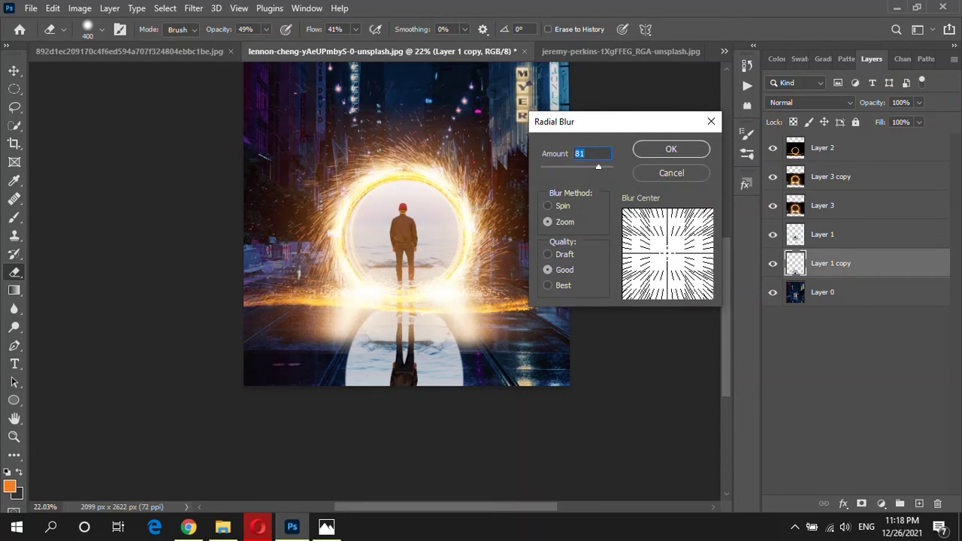
pyautogui.press('Return')
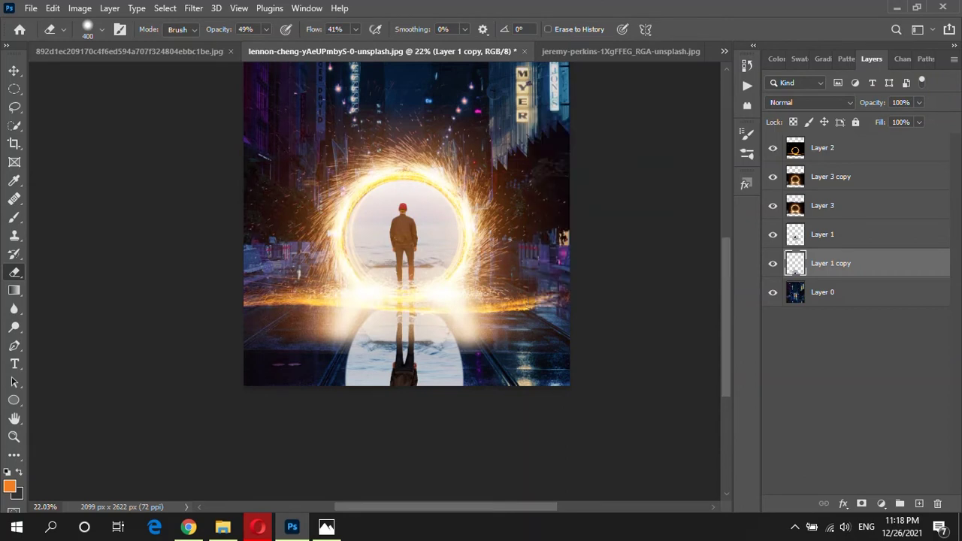
pyautogui.click(918, 102)
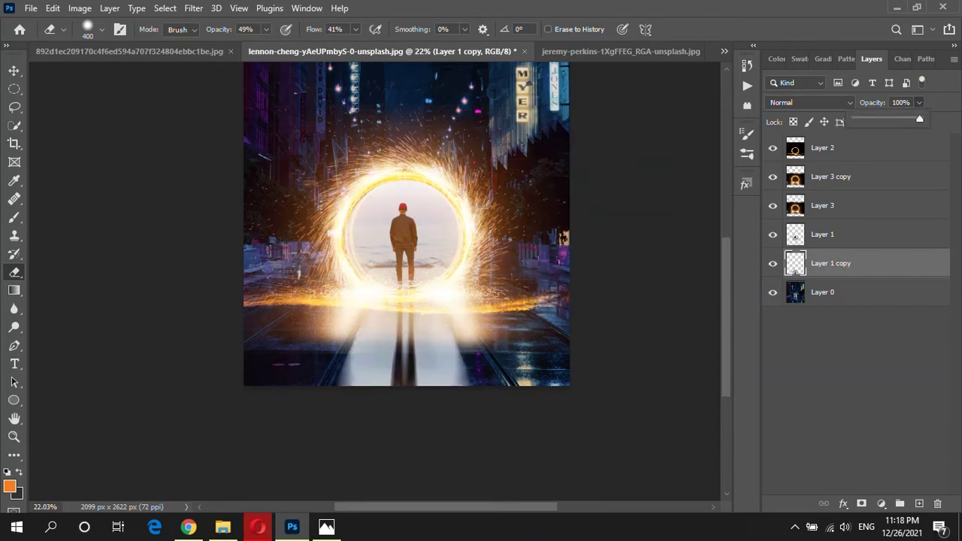
pyautogui.moveTo(919, 119); pyautogui.dragTo(878, 119)
pyautogui.scroll(-2, 406, 225)
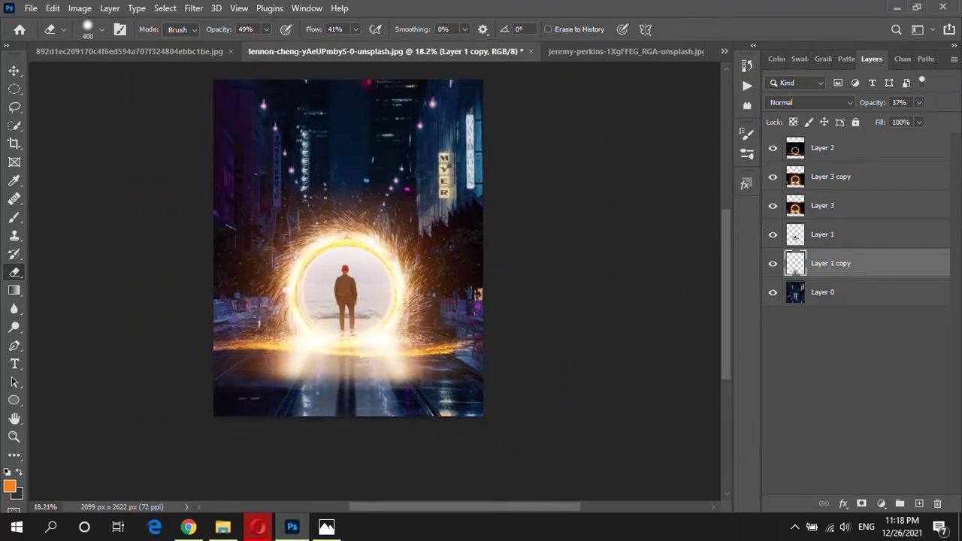
pyautogui.scroll(2, 349, 248)
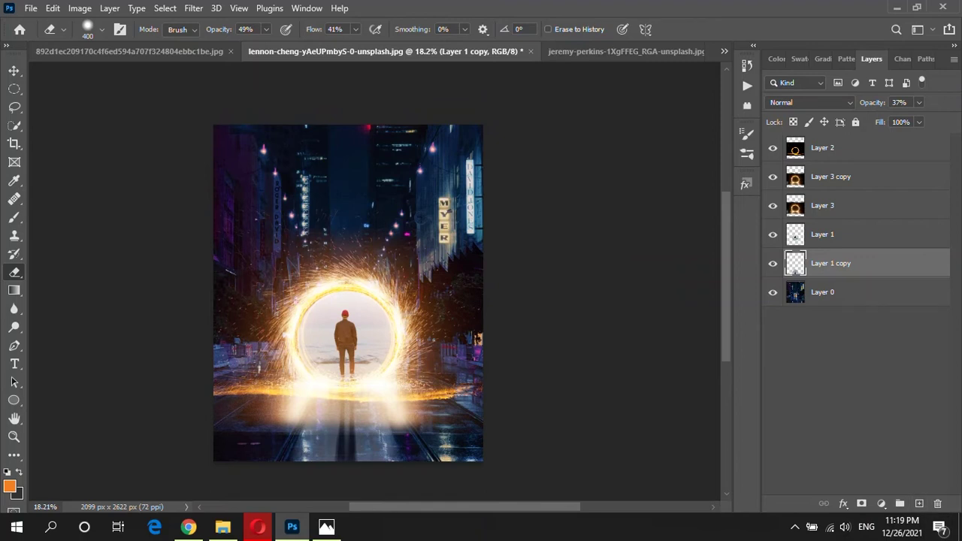
pyautogui.click(822, 292)
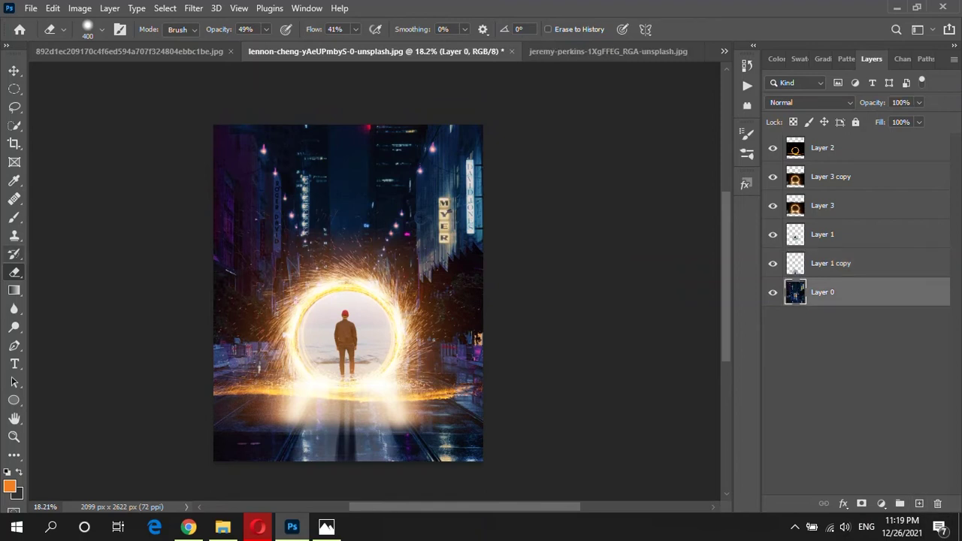
# Reshape the Pen path around the portal and neighbouring buildings and load it as a selection
pyautogui.press('p')
pyautogui.scroll(2, 305, 392)
pyautogui.scroll(2, 304, 392)
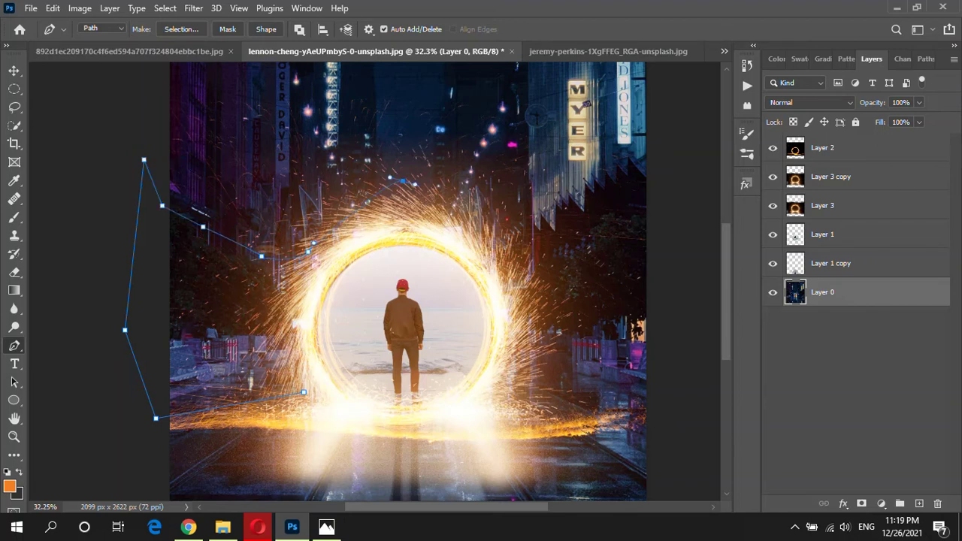
pyautogui.moveTo(517, 252); pyautogui.dragTo(304, 288)
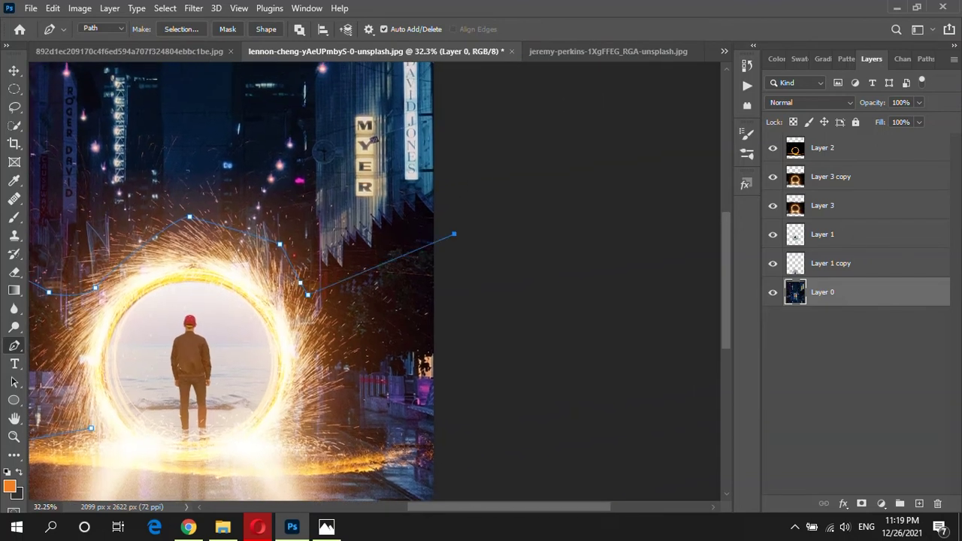
pyautogui.moveTo(454, 234); pyautogui.dragTo(450, 223)
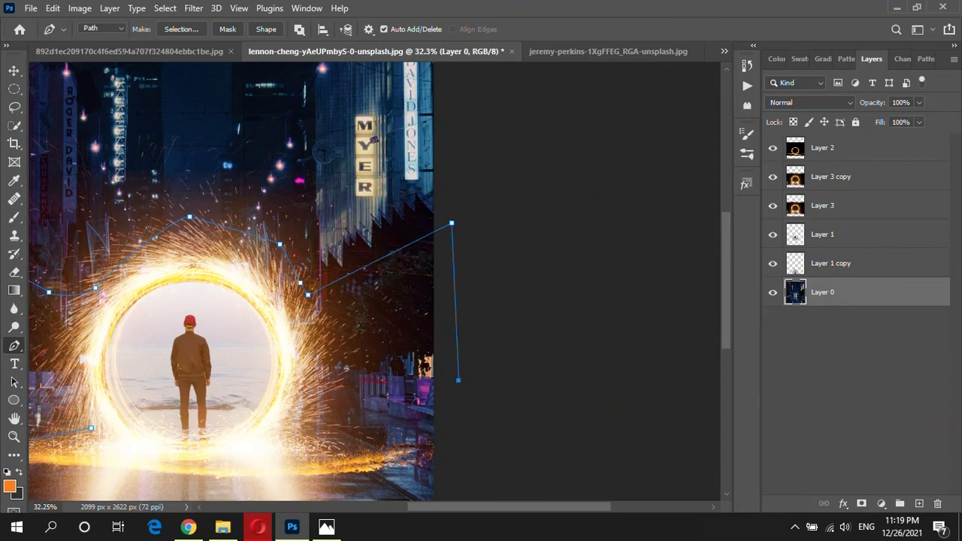
pyautogui.scroll(-3, 230, 282)
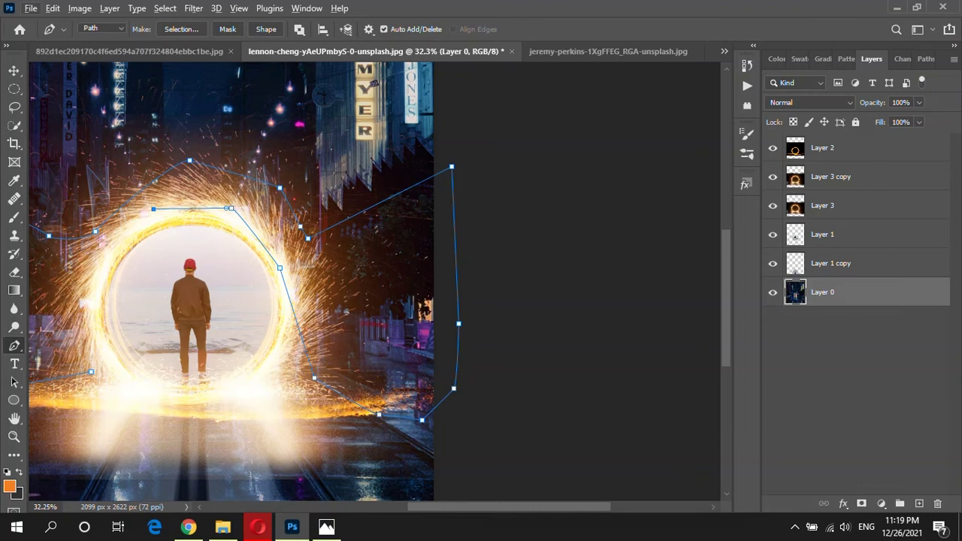
pyautogui.moveTo(294, 301); pyautogui.dragTo(489, 225)
pyautogui.scroll(-2, 309, 308)
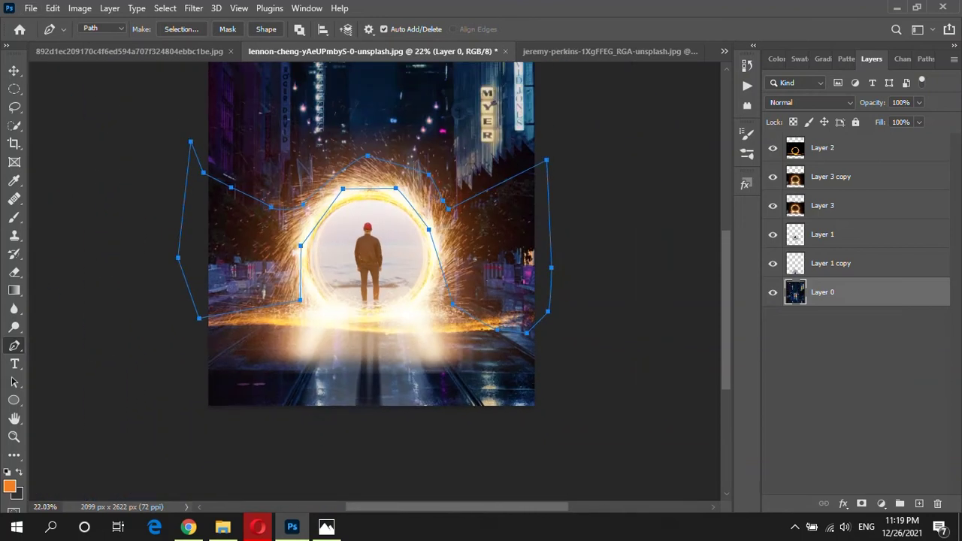
pyautogui.hotkey('ctrl', 'Return')
# Add a trial Brightness/Contrast adjustment layer on the selection, then undo it
pyautogui.click(880, 503)
pyautogui.click(898, 300)
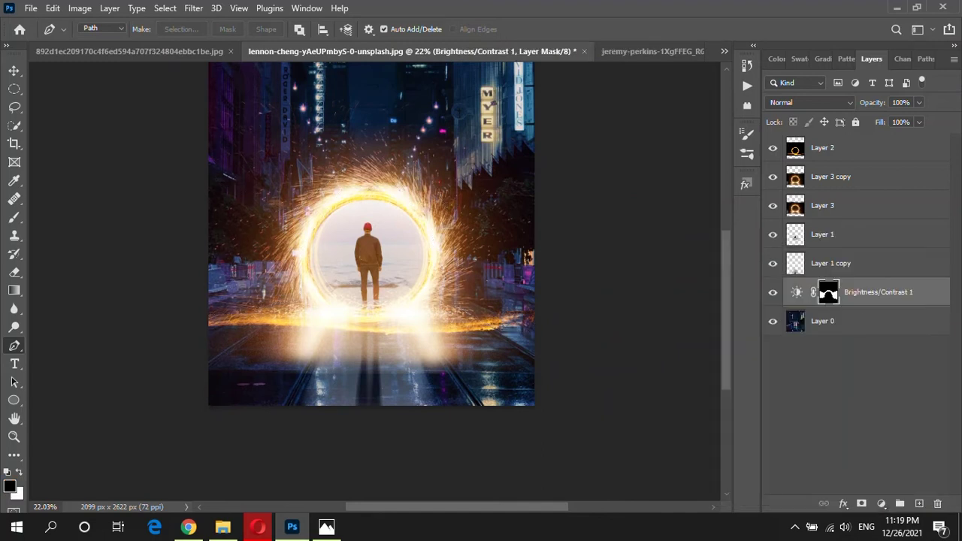
pyautogui.hotkey('ctrl', 'z')
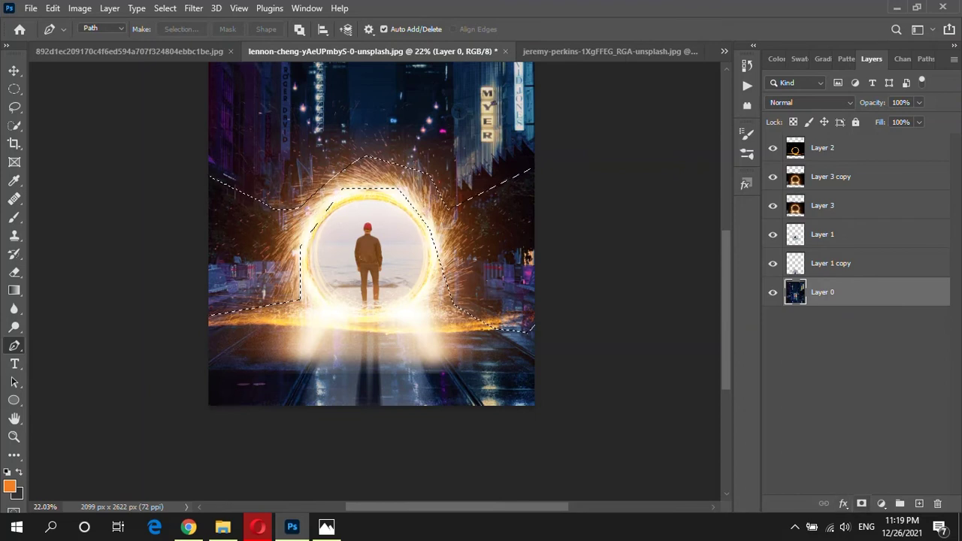
# Add a Hue/Saturation adjustment masked to the fire-ring selection with Hue at +180
pyautogui.click(881, 503)
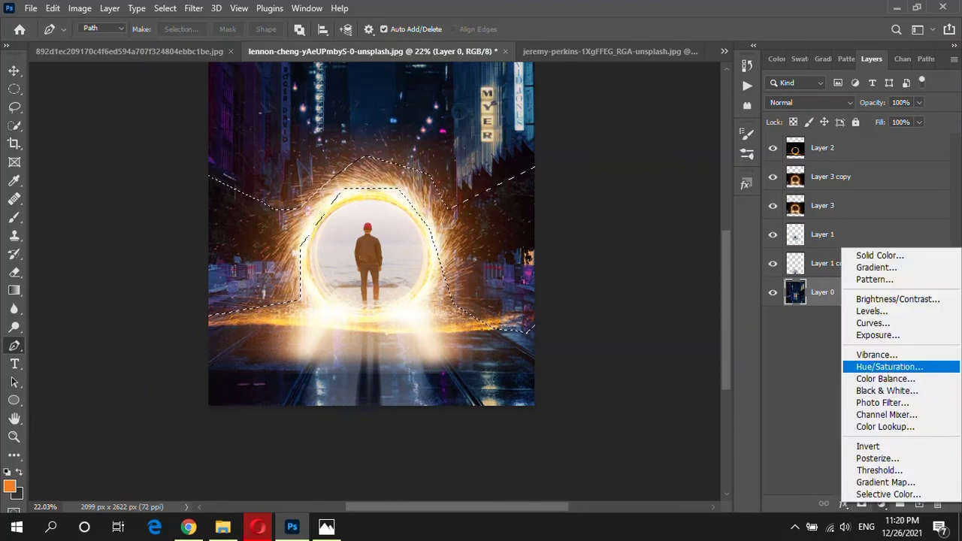
pyautogui.click(889, 367)
pyautogui.moveTo(805, 353); pyautogui.dragTo(889, 353)
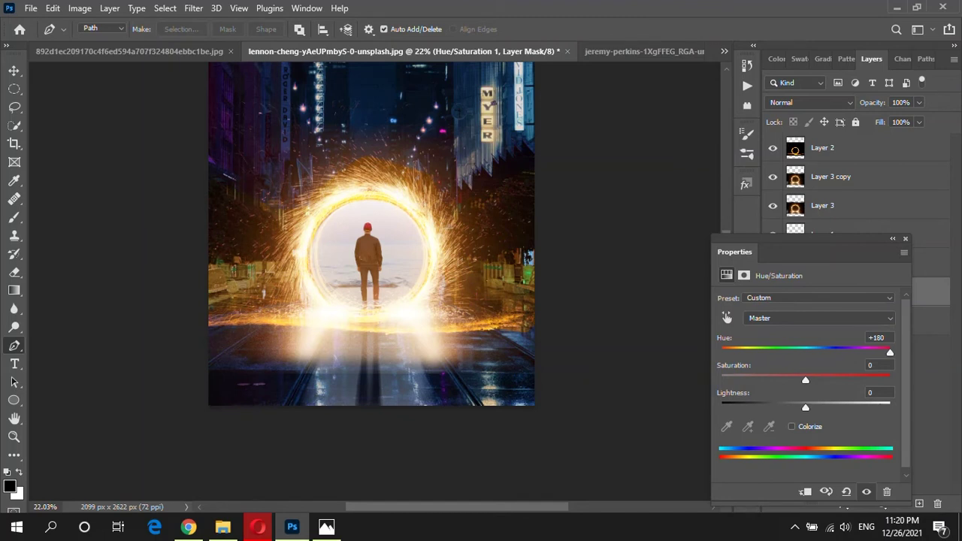
# Open Gaussian Blur but cancel it without applying any blur
pyautogui.click(193, 9)
pyautogui.moveTo(272, 188)
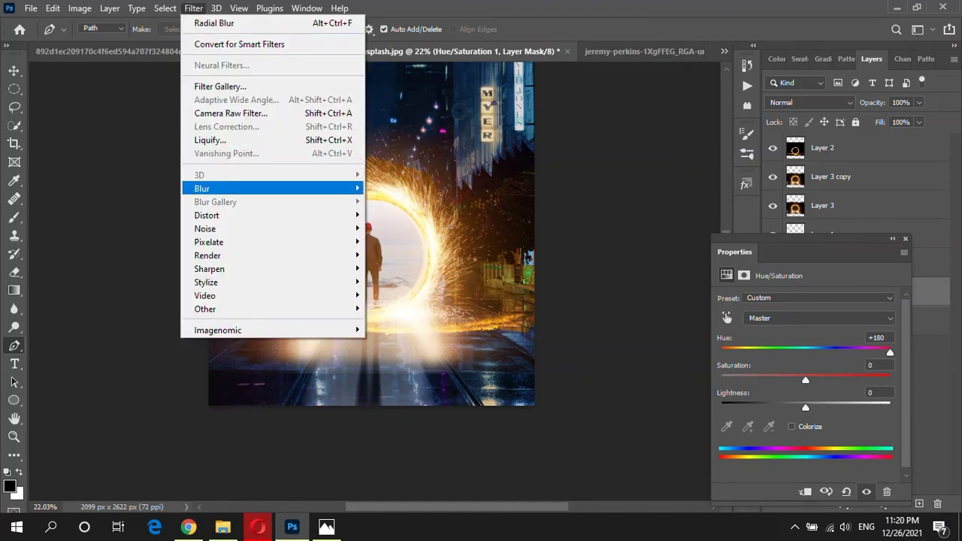
pyautogui.click(403, 241)
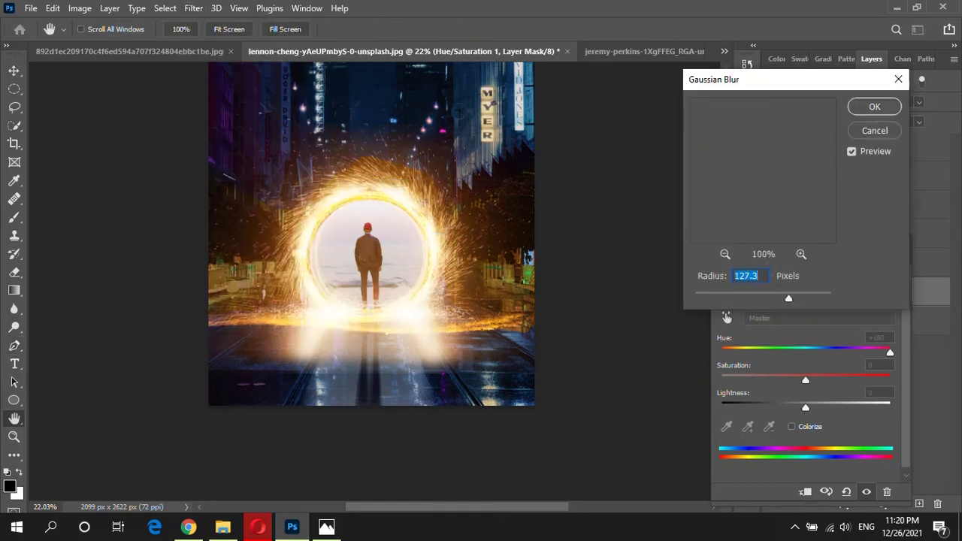
pyautogui.press('Escape')
pyautogui.click(193, 8)
pyautogui.press('Escape')
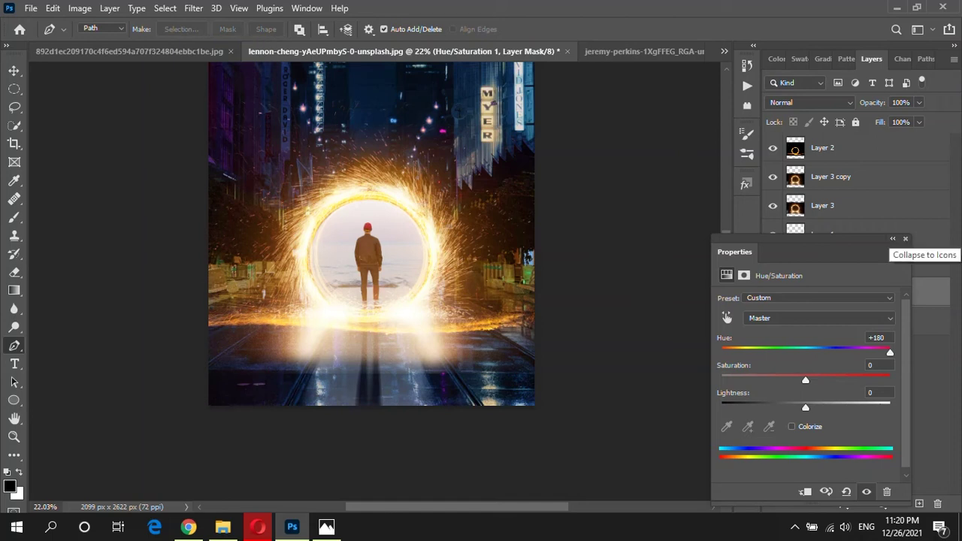
# Collapse the adjustment properties, then undo an accidental duplicate of the Hue/Saturation layer
pyautogui.click(893, 238)
pyautogui.click(796, 292)
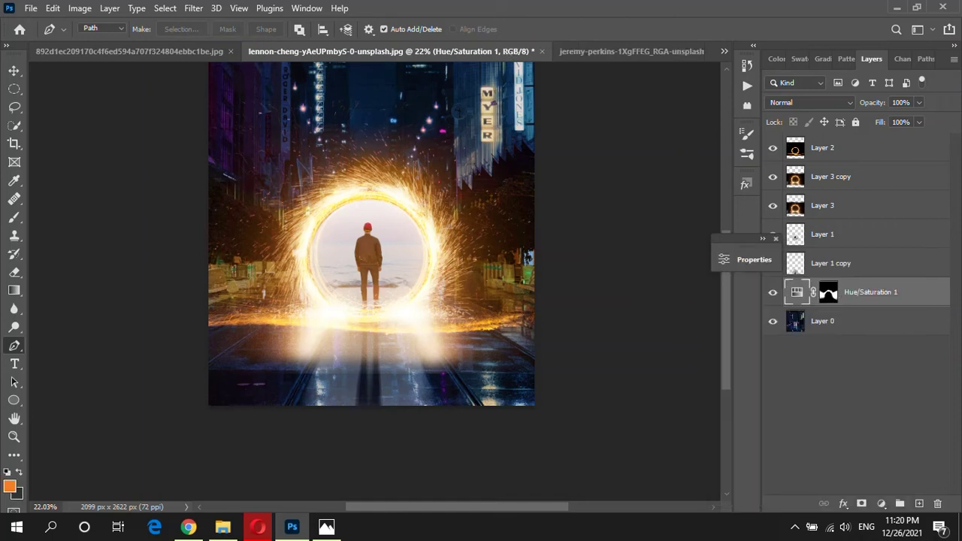
pyautogui.moveTo(797, 292); pyautogui.dragTo(919, 504)
pyautogui.hotkey('ctrl', 'z')
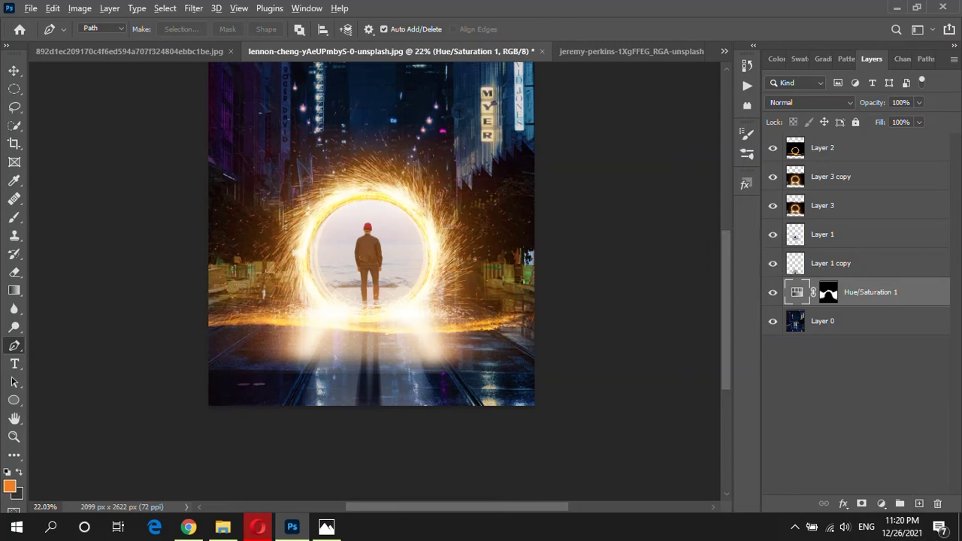
# Duplicate the Layer 3 copy glow layer, undoing a trial downward move of it
pyautogui.scroll(2, 437, 239)
pyautogui.scroll(-2, 438, 234)
pyautogui.scroll(-1, 579, 293)
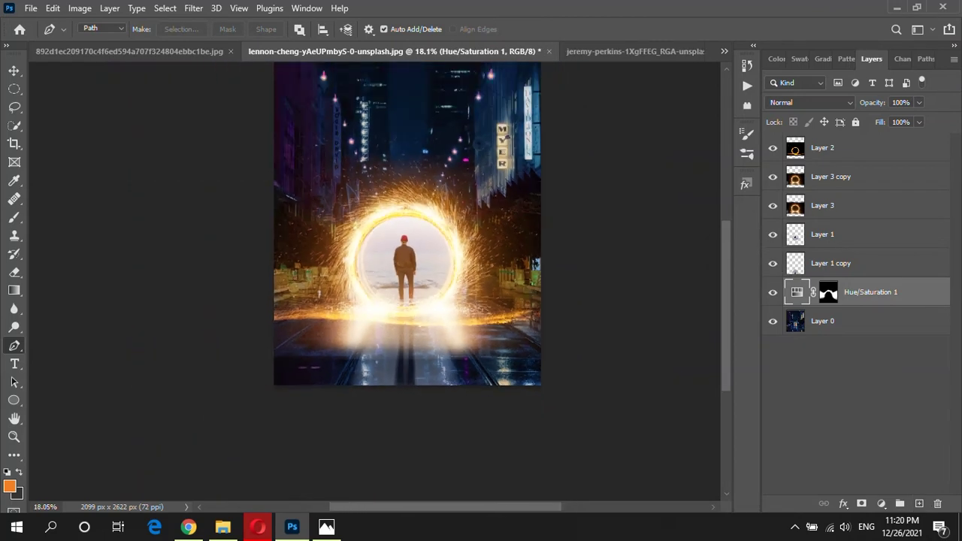
pyautogui.click(865, 177)
pyautogui.click(864, 148)
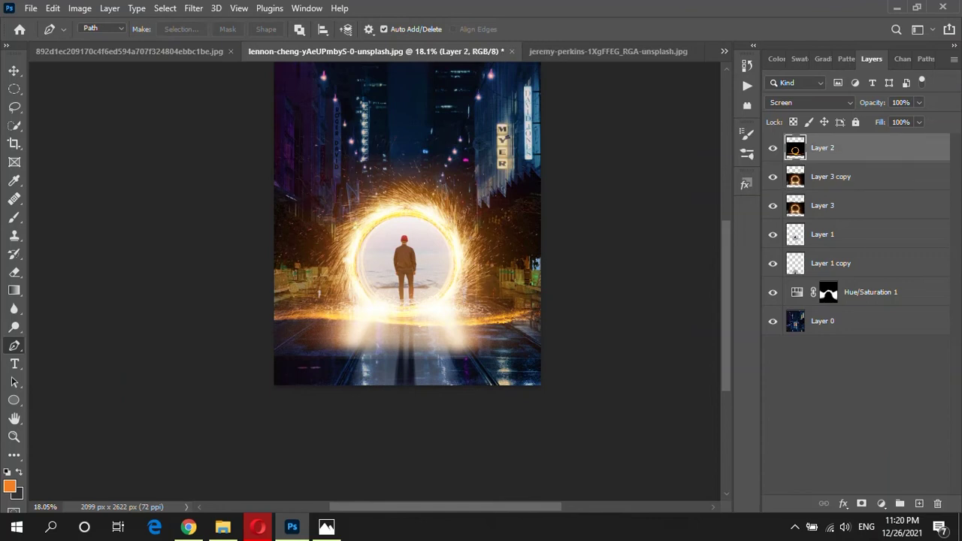
pyautogui.moveTo(864, 177); pyautogui.dragTo(919, 503)
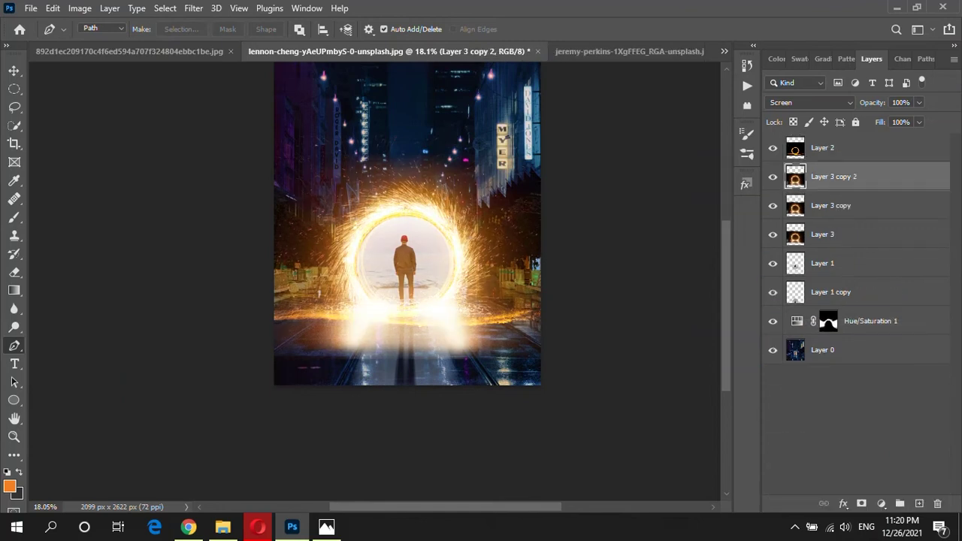
pyautogui.scroll(-2, 431, 262)
pyautogui.press('v')
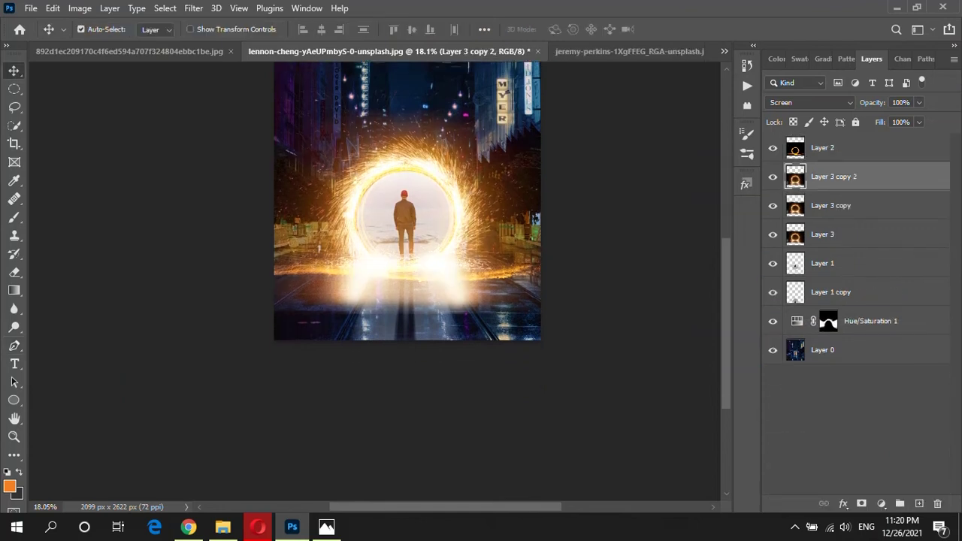
pyautogui.moveTo(405, 210); pyautogui.dragTo(405, 300)
pyautogui.hotkey('ctrl', 'z')
# Enlarge Layer 3 copy's glow to about 173% and reposition it toward the street
pyautogui.click(830, 205)
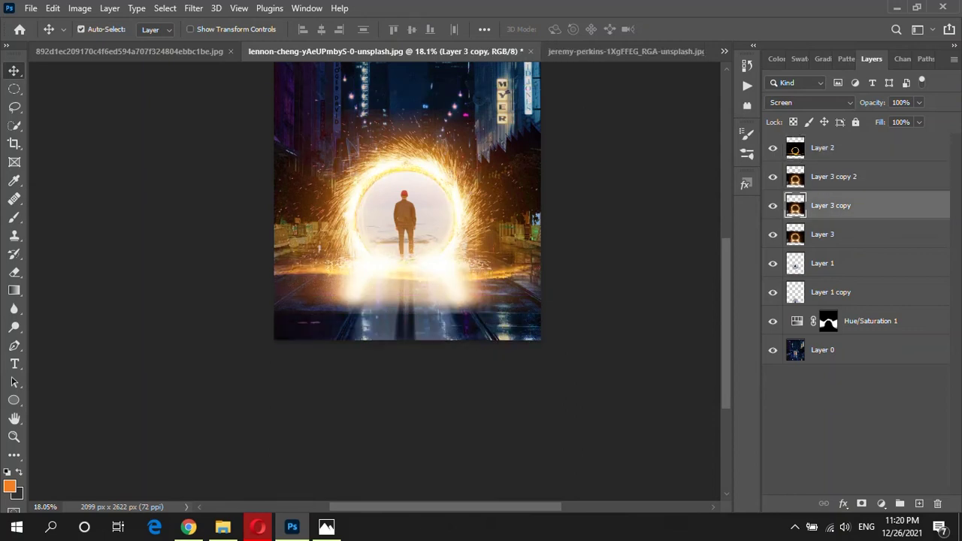
pyautogui.hotkey('ctrl', 't')
pyautogui.moveTo(451, 225); pyautogui.dragTo(451, 319)
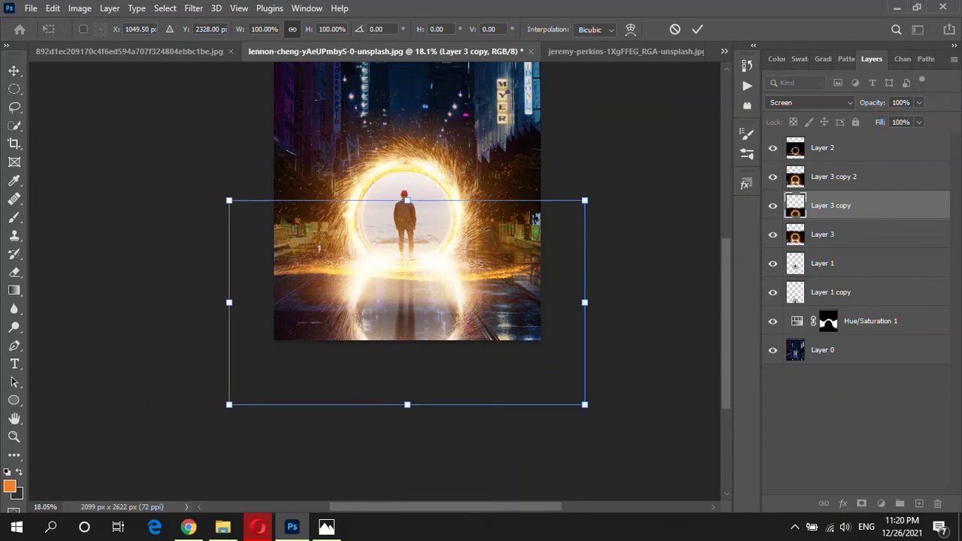
pyautogui.moveTo(585, 302); pyautogui.dragTo(718, 301)
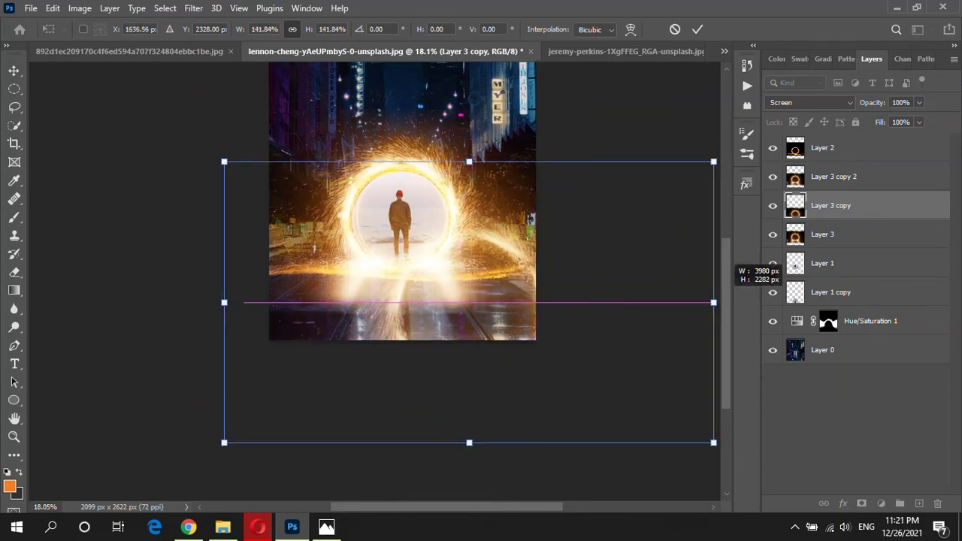
pyautogui.moveTo(458, 154); pyautogui.dragTo(361, 194)
pyautogui.moveTo(369, 239); pyautogui.dragTo(374, 239)
pyautogui.scroll(-3, 366, 278)
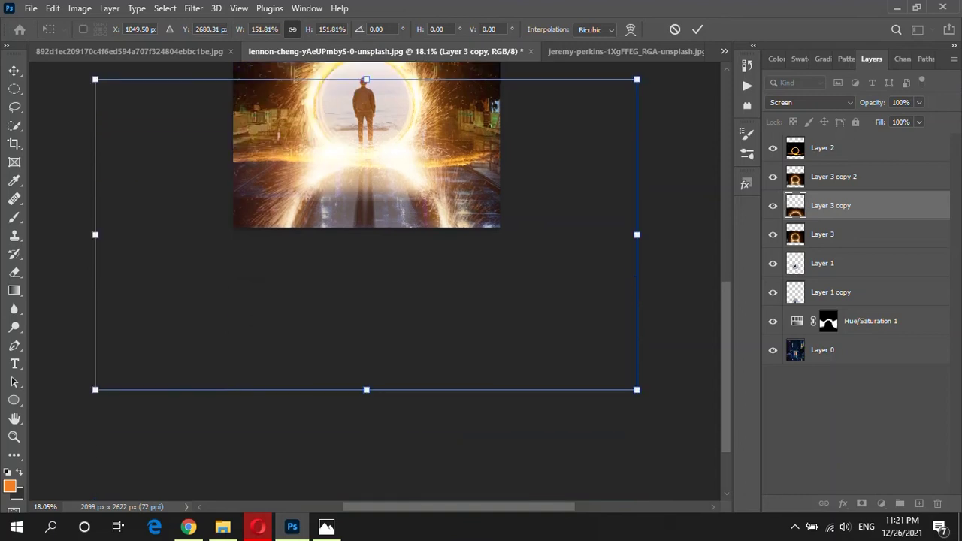
pyautogui.moveTo(366, 390); pyautogui.dragTo(366, 434)
pyautogui.moveTo(432, 150)
pyautogui.mouseDown()
pyautogui.moveTo(444, 145)
pyautogui.moveTo(438, 152)
pyautogui.mouseUp()
pyautogui.press('Return')
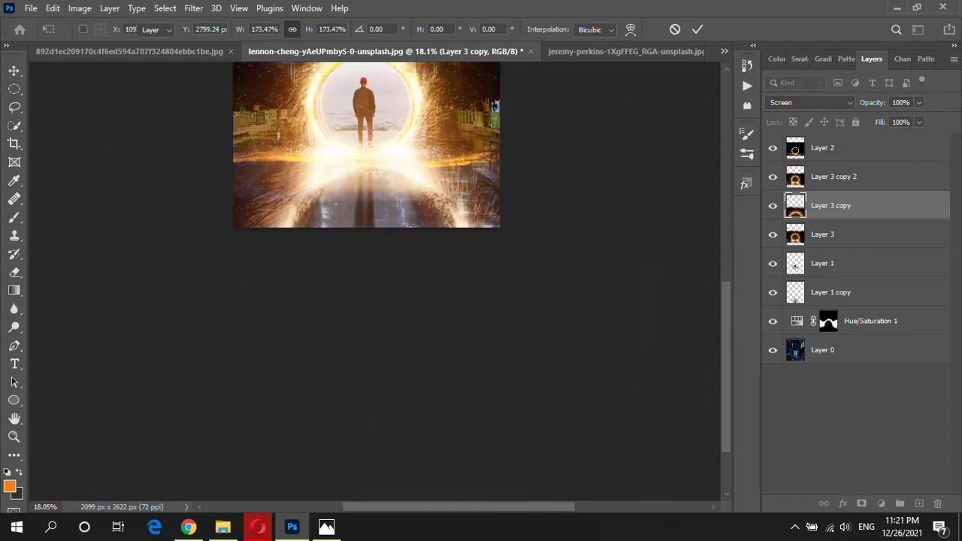
# Move Layer 3 copy below Layer 1 copy in the layer stack
pyautogui.moveTo(830, 205); pyautogui.dragTo(830, 304)
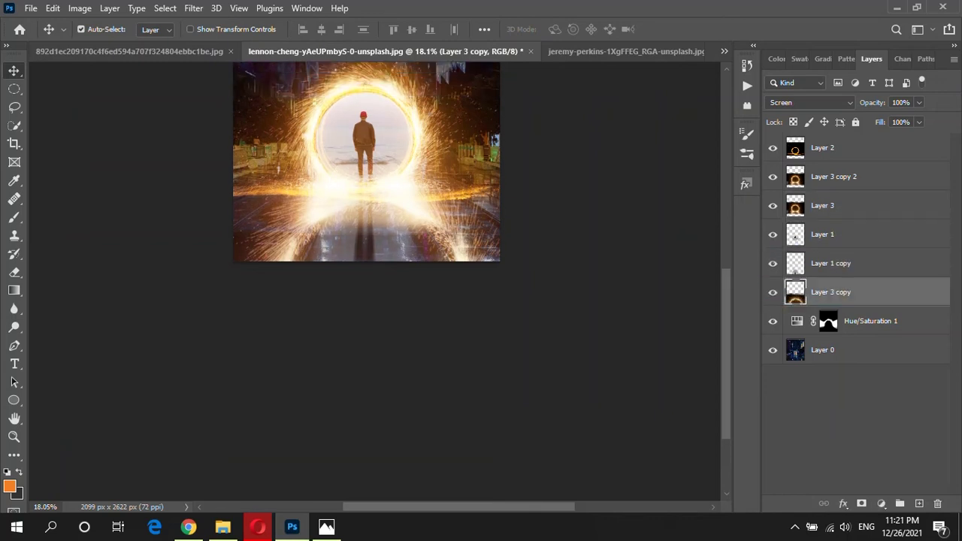
pyautogui.click(193, 7)
pyautogui.press('Escape')
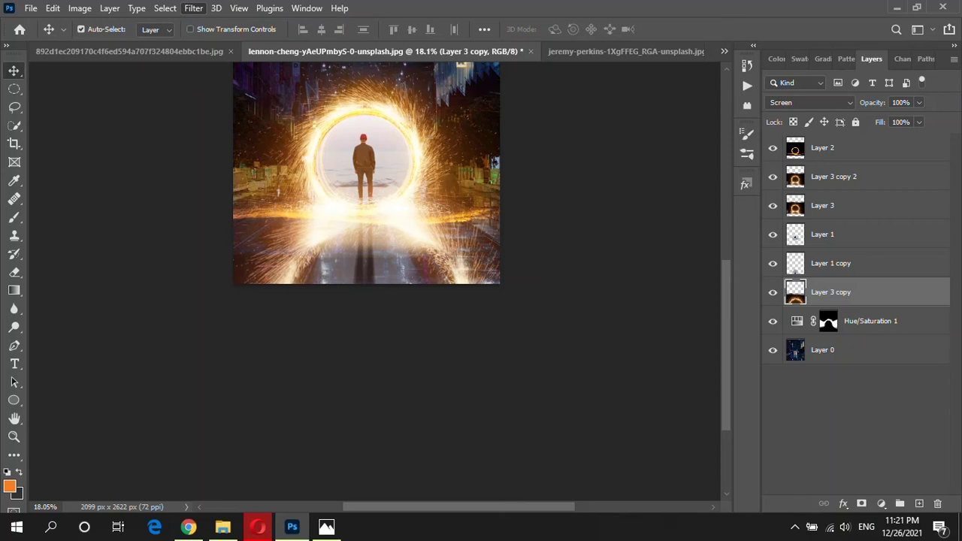
pyautogui.scroll(5, 366, 225)
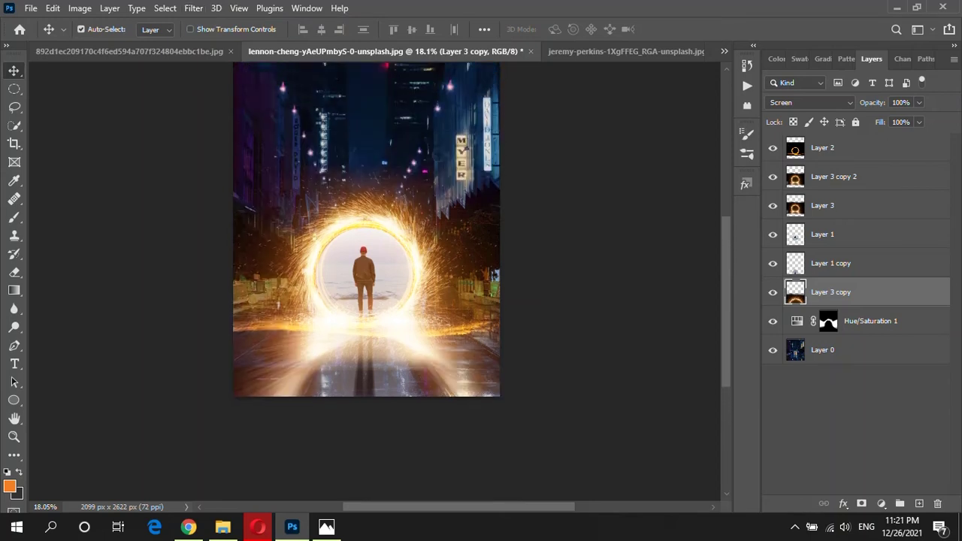
pyautogui.scroll(-2, 366, 229)
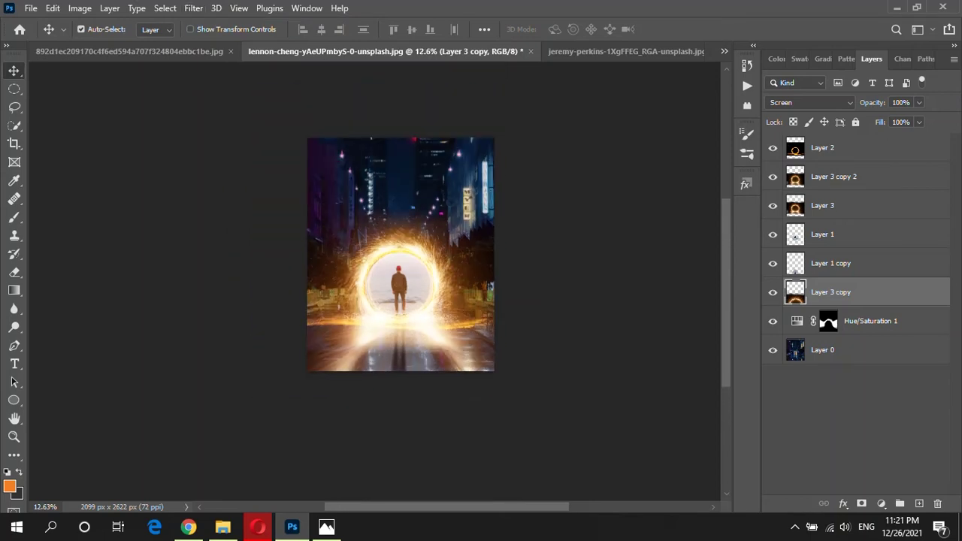
pyautogui.scroll(3, 366, 230)
pyautogui.scroll(-1, 366, 229)
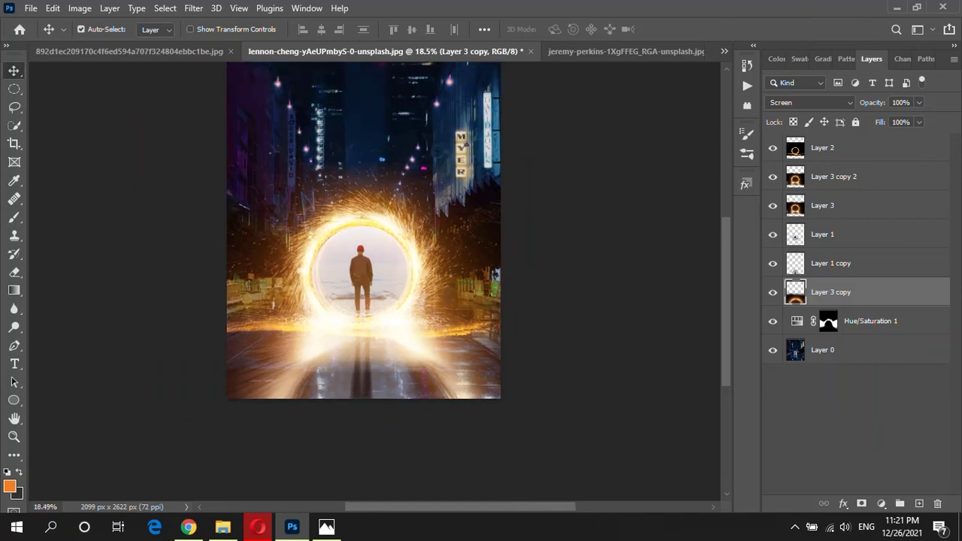
# Lower Layer 3 copy's opacity to 63% and zoom to review the image
pyautogui.moveTo(918, 102)
pyautogui.mouseDown()
pyautogui.moveTo(877, 118)
pyautogui.moveTo(895, 119)
pyautogui.mouseUp()
pyautogui.hotkey('ctrl', '-')
pyautogui.hotkey('ctrl', '-')
pyautogui.hotkey('ctrl', '+')
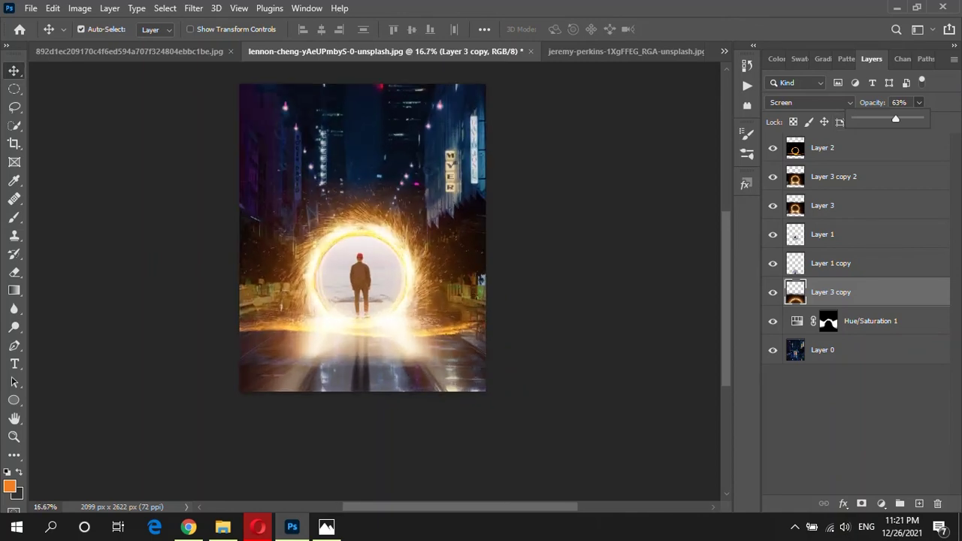
pyautogui.hotkey('ctrl', '+')
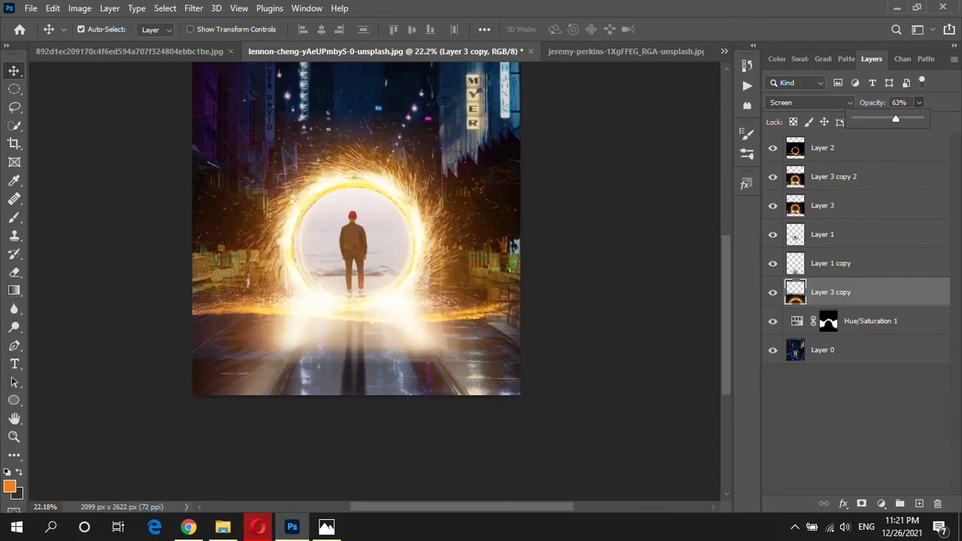
# Add a Levels adjustment above Layer 1 copy with output black raised to 74
pyautogui.click(830, 264)
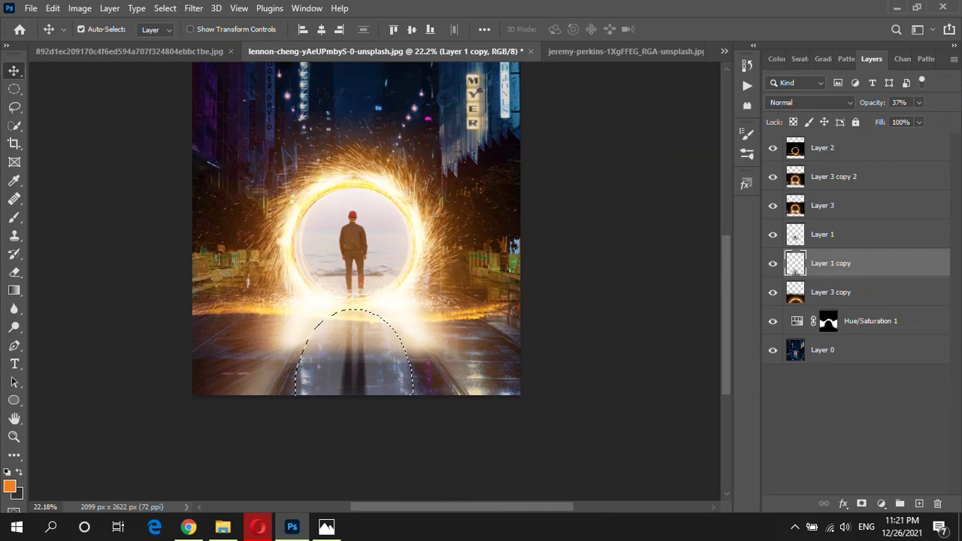
pyautogui.click(881, 503)
pyautogui.click(872, 316)
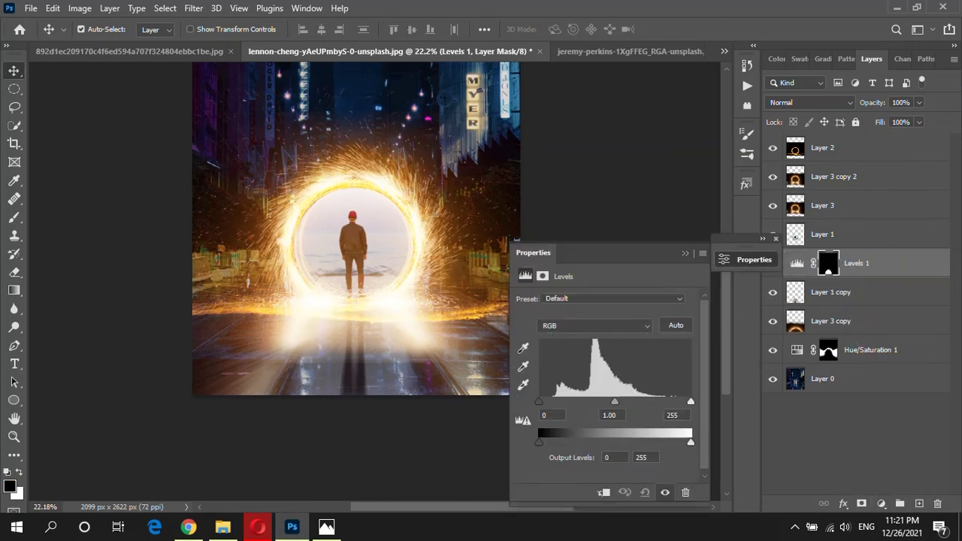
pyautogui.moveTo(539, 442); pyautogui.dragTo(592, 442)
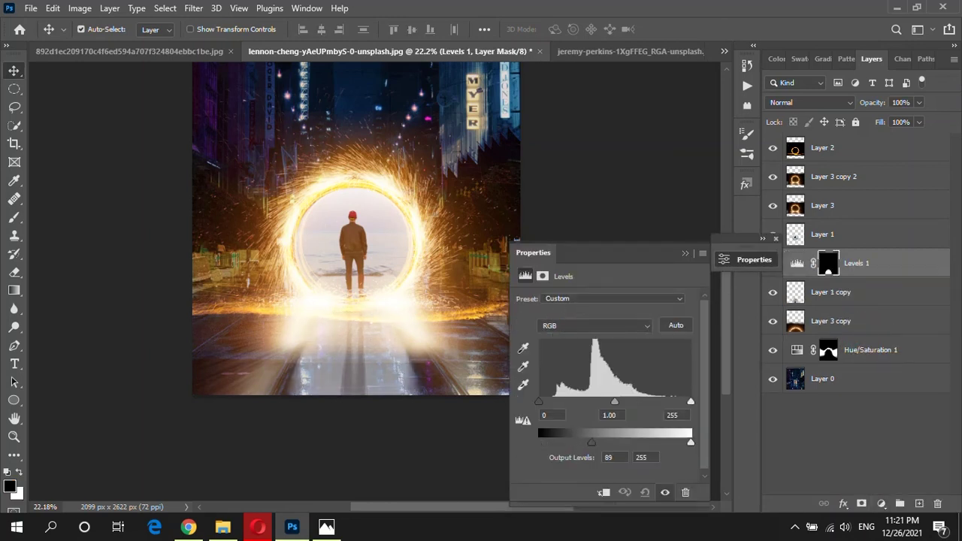
pyautogui.moveTo(586, 442); pyautogui.dragTo(583, 442)
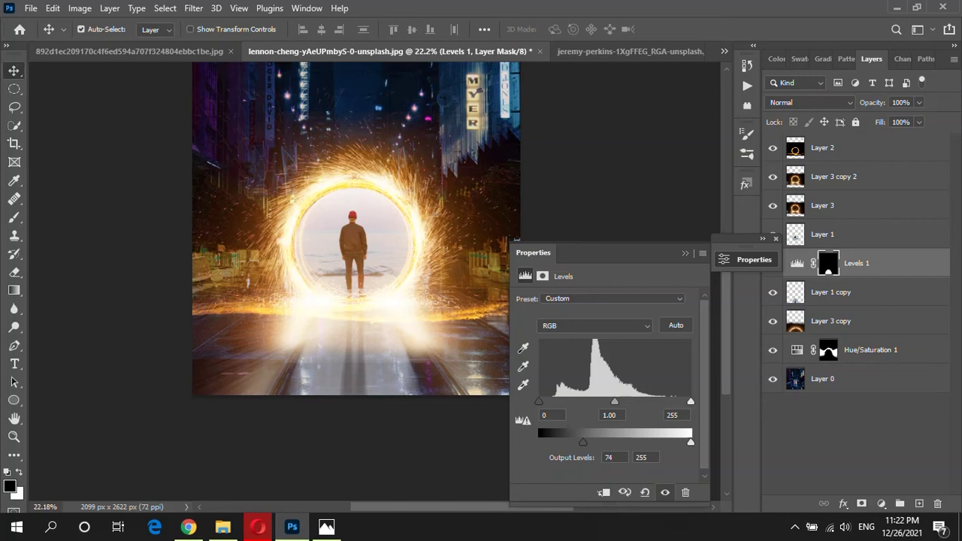
# Stretch the Levels mask's bright area wider on both sides and commit it
pyautogui.hotkey('ctrl', 't')
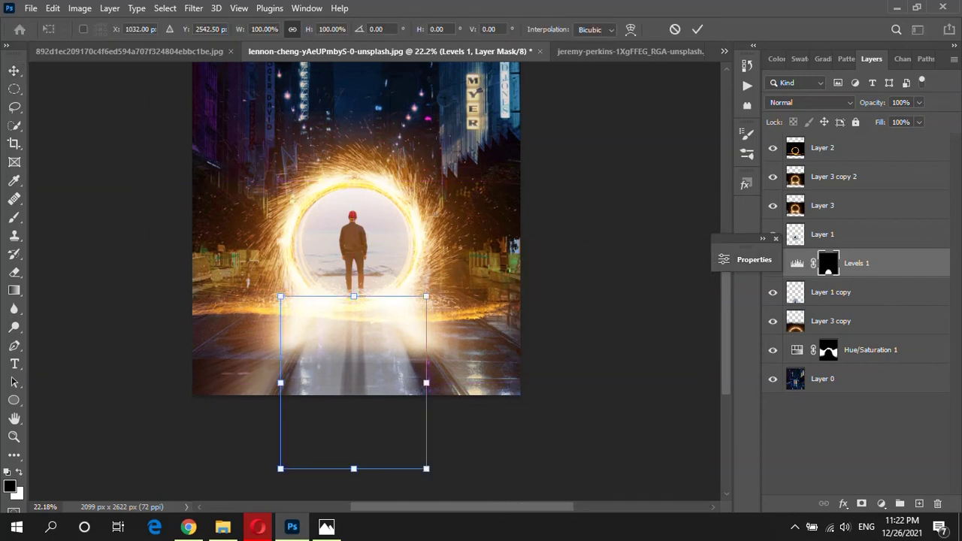
pyautogui.moveTo(426, 383); pyautogui.dragTo(471, 383)
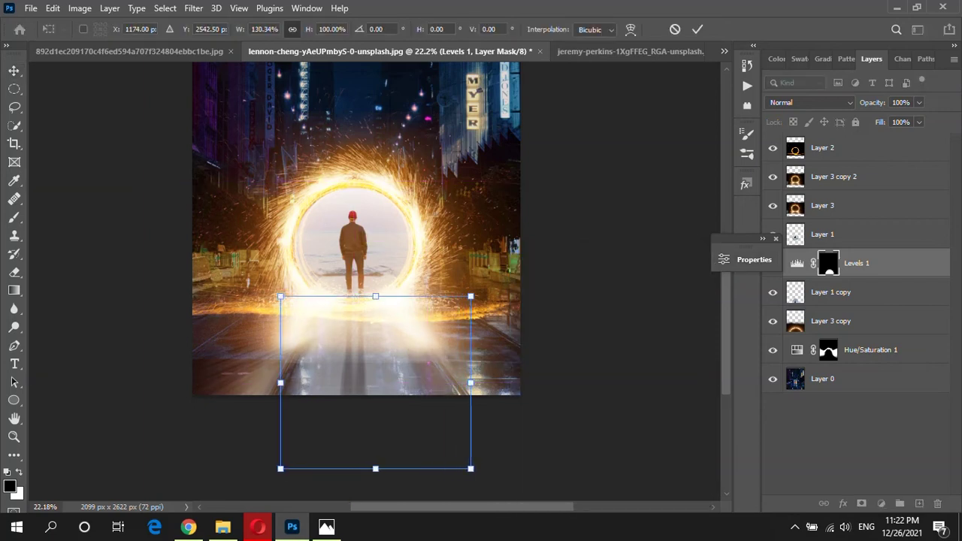
pyautogui.moveTo(280, 383); pyautogui.dragTo(255, 383)
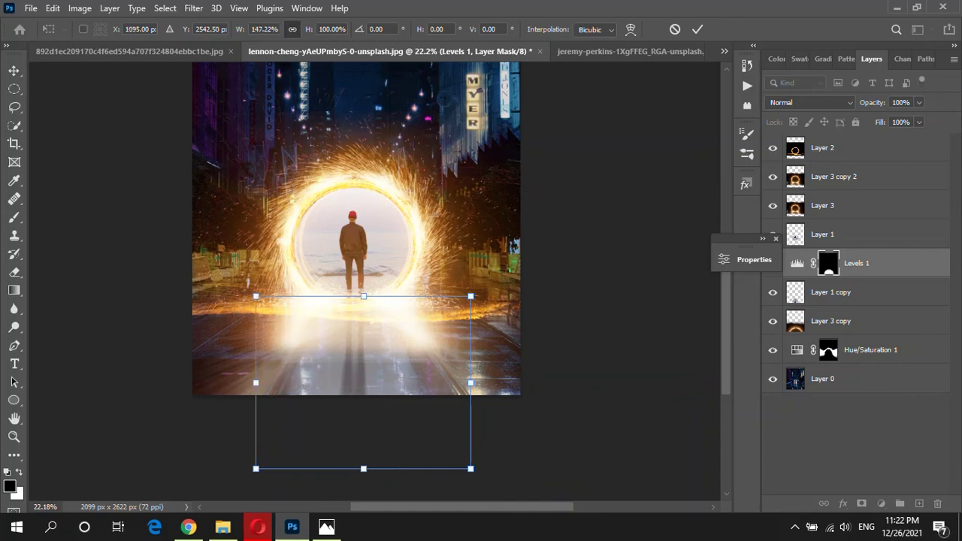
pyautogui.press('Return')
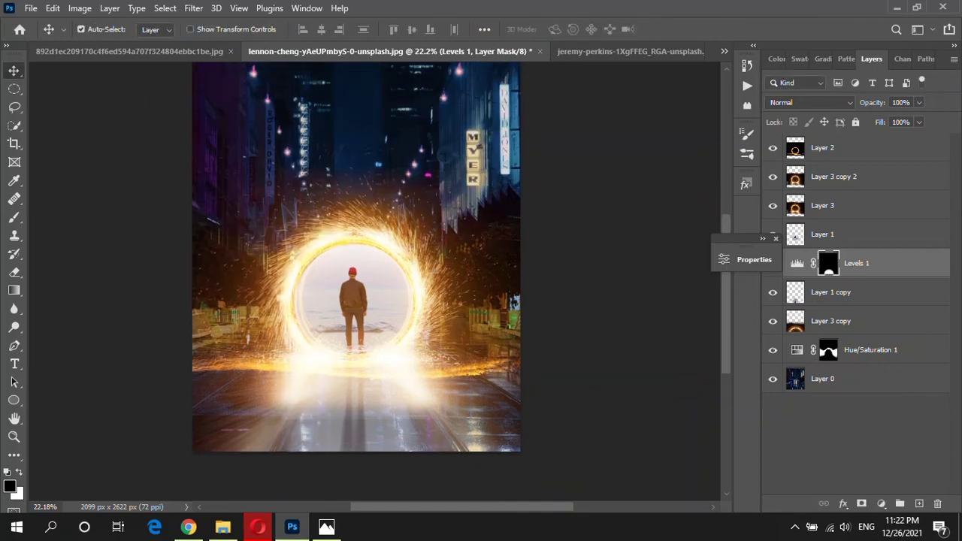
pyautogui.scroll(2, 314, 226)
pyautogui.click(797, 263)
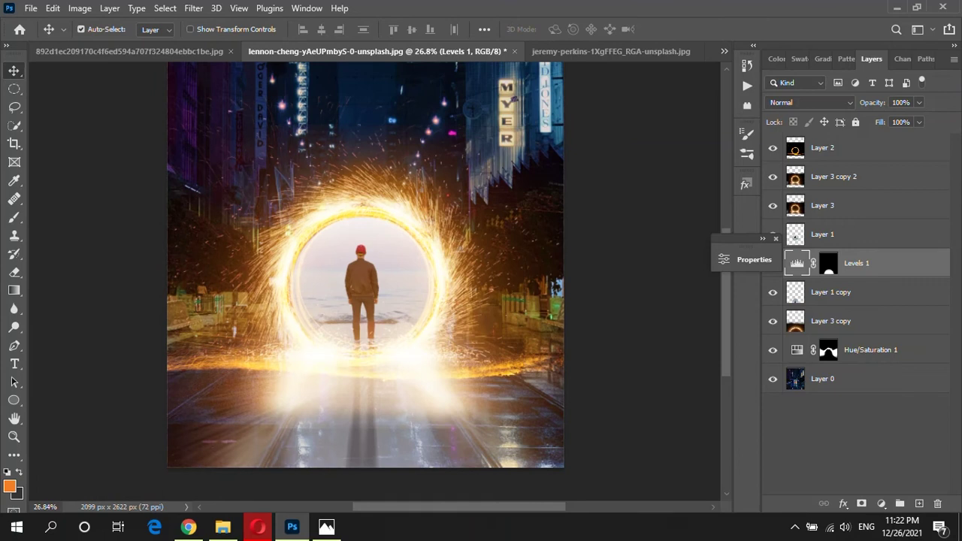
# Toggle Layer 3 copy to compare the glow, close the floating Properties panel, and select Layer 3
pyautogui.click(830, 321)
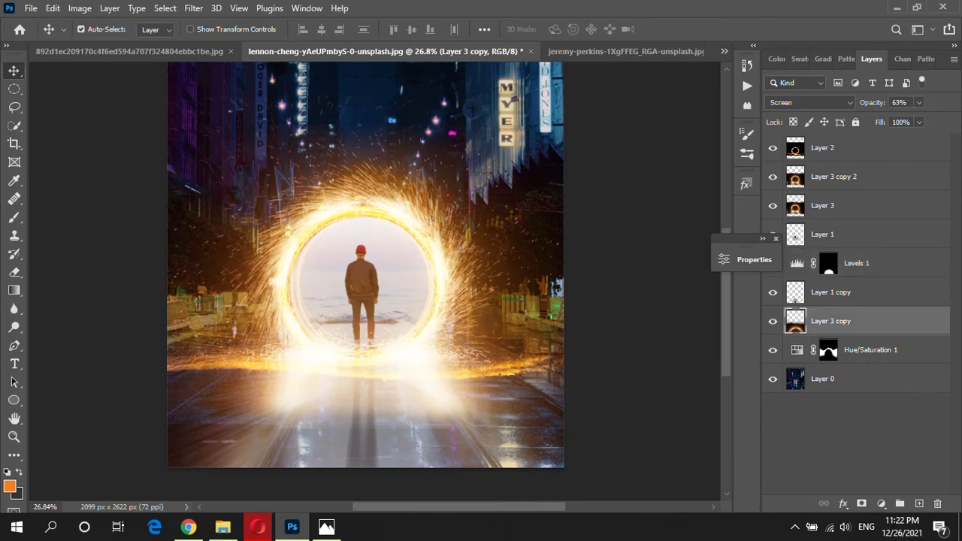
pyautogui.click(772, 321)
pyautogui.click(775, 238)
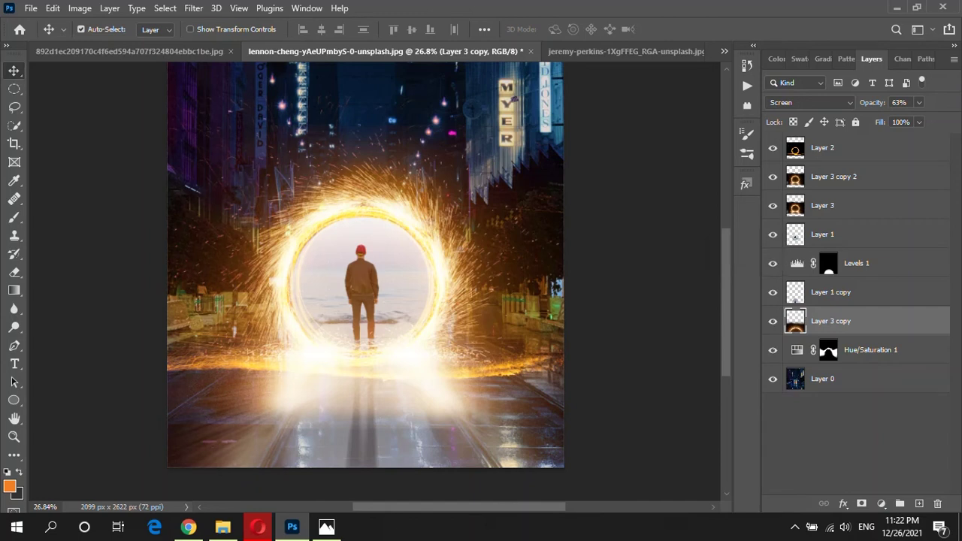
pyautogui.click(772, 205)
pyautogui.click(822, 206)
# Switch briefly to the Eraser, then return to Move and target Layer 3 copy 2
pyautogui.press('e')
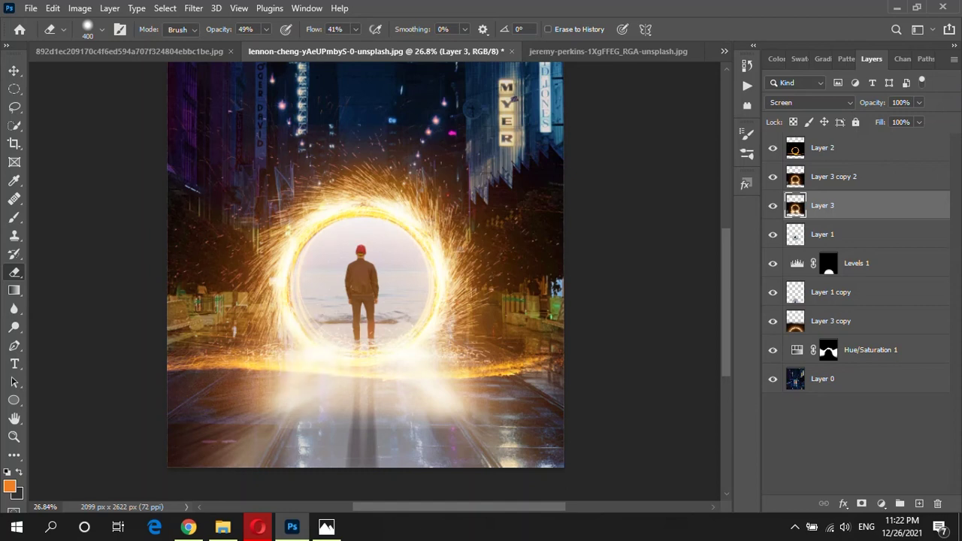
pyautogui.scroll(-3, 366, 266)
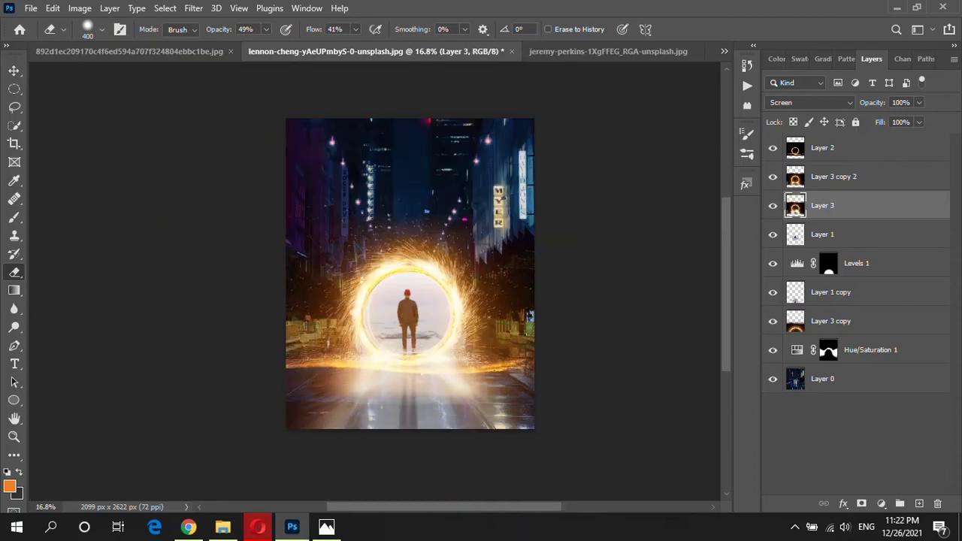
pyautogui.scroll(2, 366, 266)
pyautogui.scroll(-1, 366, 266)
pyautogui.scroll(-1, 366, 266)
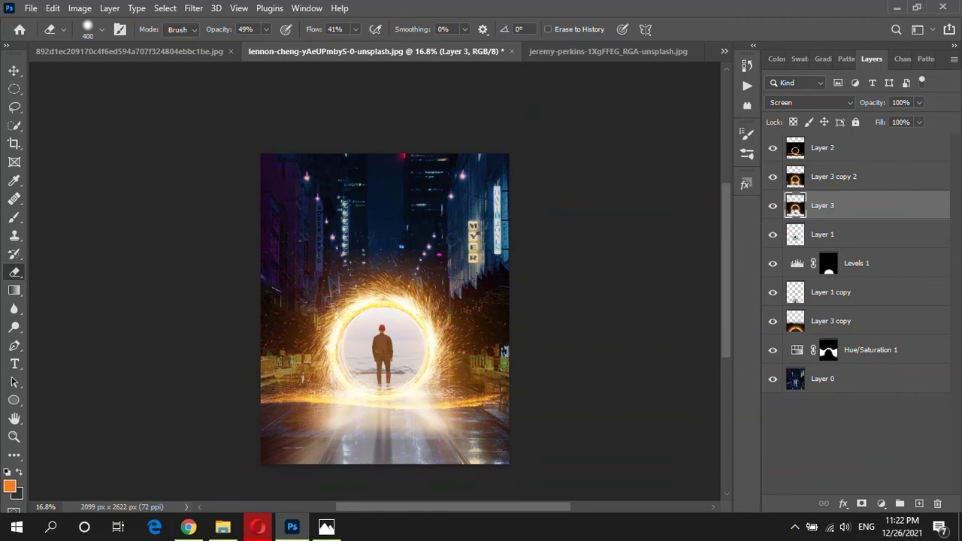
pyautogui.scroll(1, 366, 266)
pyautogui.scroll(-1, 366, 265)
pyautogui.scroll(2, 366, 266)
pyautogui.press('v')
pyautogui.hotkey('alt', ']')
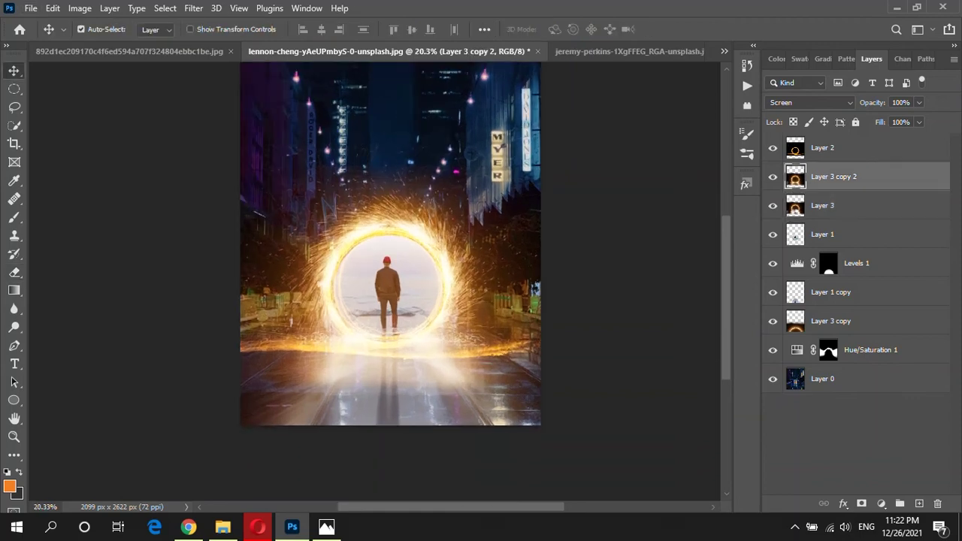
# Duplicate Layer 3 copy 2 and scale the new glow copy to about 338%
pyautogui.hotkey('ctrl', 'j')
pyautogui.scroll(-2, 398, 331)
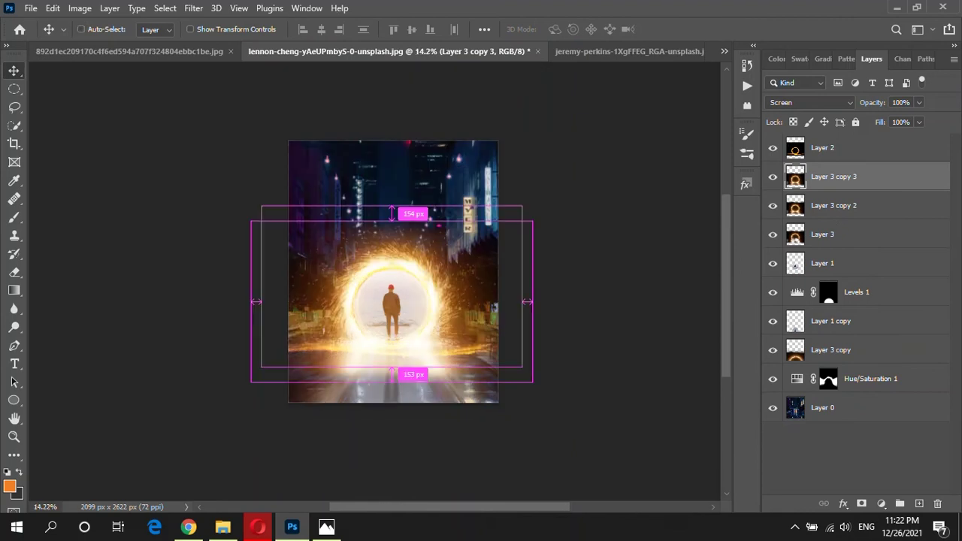
pyautogui.hotkey('ctrl', 't')
pyautogui.scroll(-3, 473, 301)
pyautogui.moveTo(421, 351); pyautogui.dragTo(268, 434)
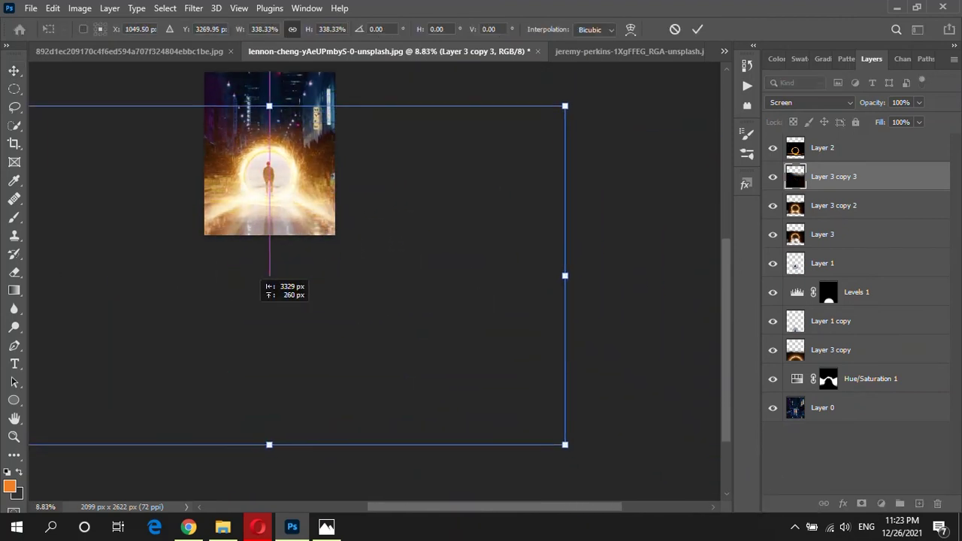
pyautogui.scroll(3, 254, 291)
pyautogui.scroll(-3, 263, 258)
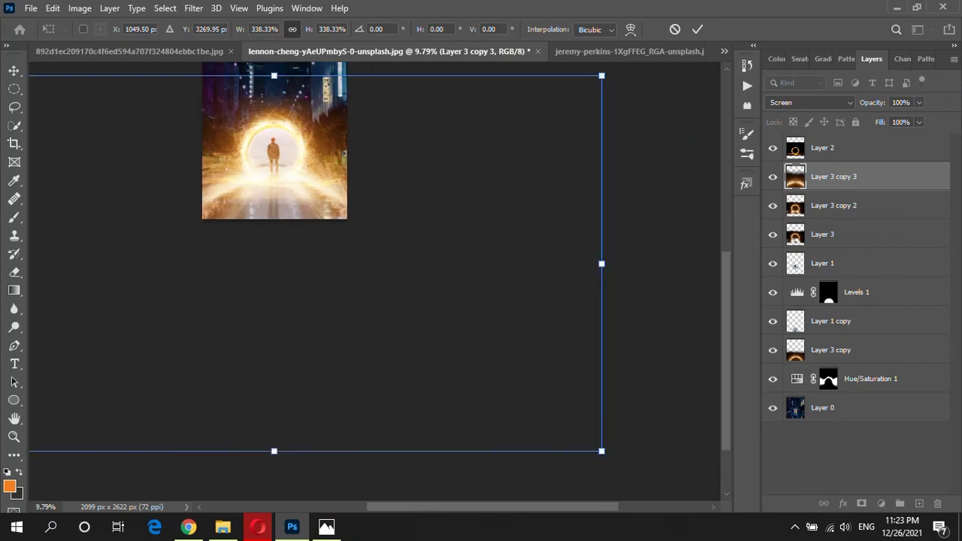
# Commit the scaling and apply a Radial Blur to the enlarged glow copy
pyautogui.click(193, 7)
pyautogui.click(193, 7)
pyautogui.press('Return')
pyautogui.click(193, 7)
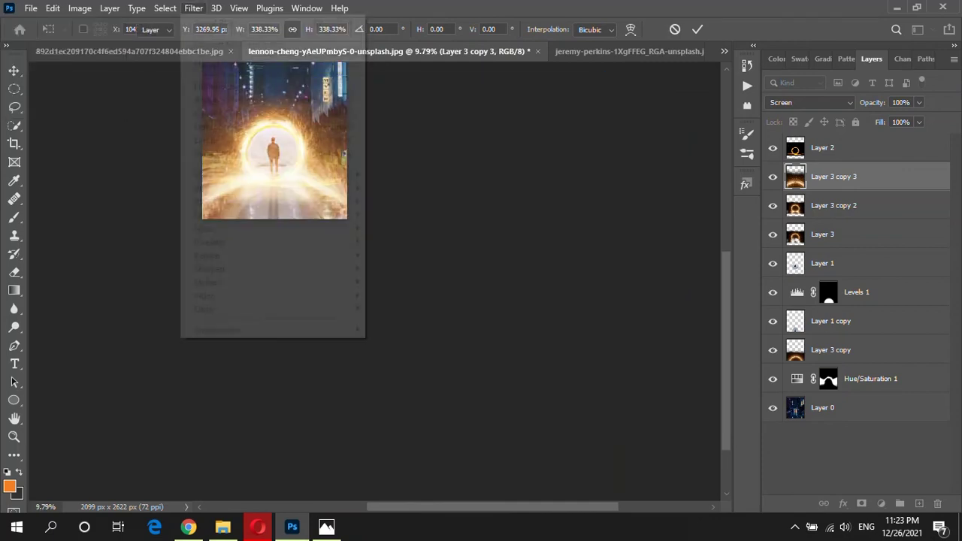
pyautogui.click(193, 7)
pyautogui.click(193, 8)
pyautogui.click(193, 8)
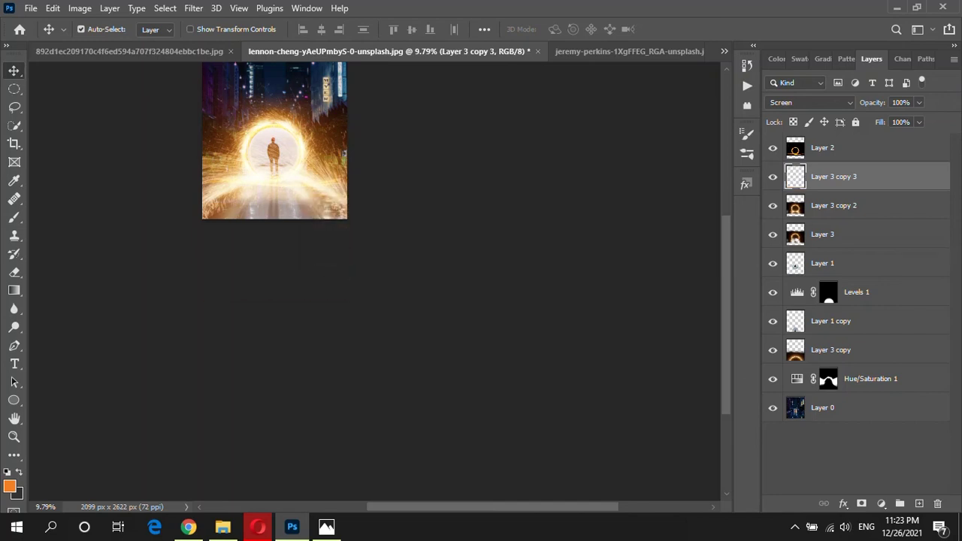
pyautogui.scroll(3, 274, 225)
pyautogui.scroll(2, 275, 225)
# Move Layer 3 copy 3 down to sit just above Layer 0
pyautogui.moveTo(834, 177); pyautogui.dragTo(834, 391)
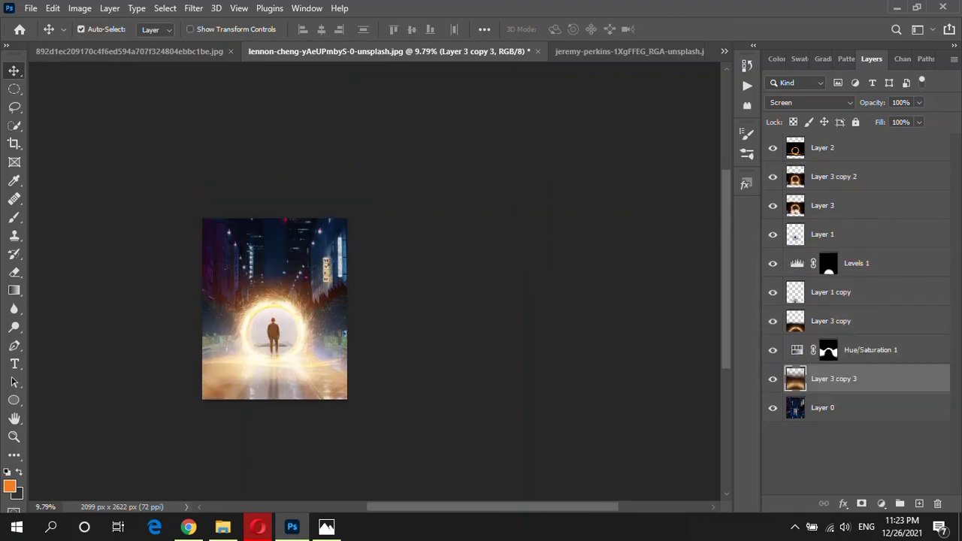
pyautogui.scroll(4, 274, 252)
pyautogui.scroll(-2, 363, 226)
pyautogui.scroll(2, 313, 206)
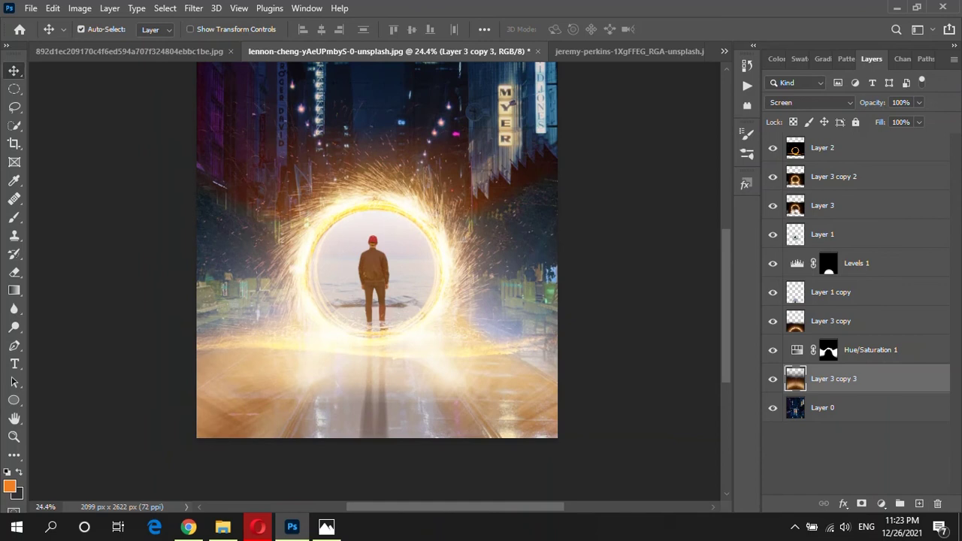
pyautogui.scroll(1, 313, 207)
pyautogui.scroll(-1, 312, 207)
pyautogui.scroll(-1, 466, 285)
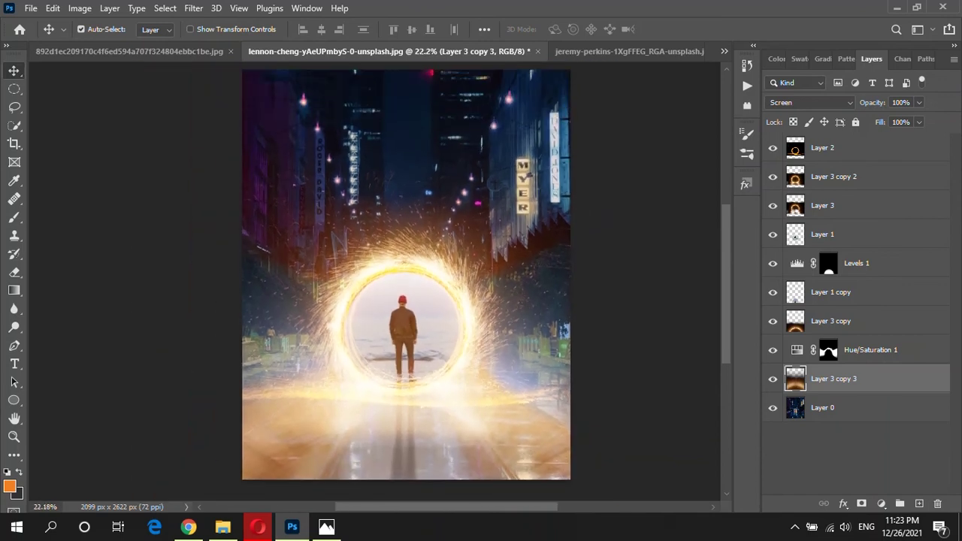
# Preview other blend modes on the glow copy, keeping it in Screen
pyautogui.hotkey('shift', '-')
pyautogui.hotkey('shift', '+')
pyautogui.hotkey('shift', '-')
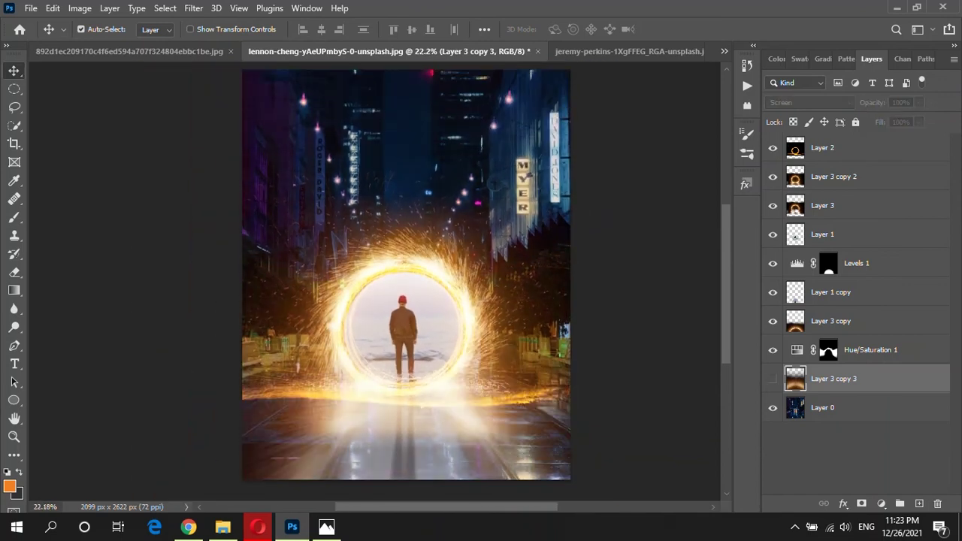
pyautogui.hotkey('shift', '+')
pyautogui.scroll(-1, 496, 331)
pyautogui.scroll(-1, 496, 331)
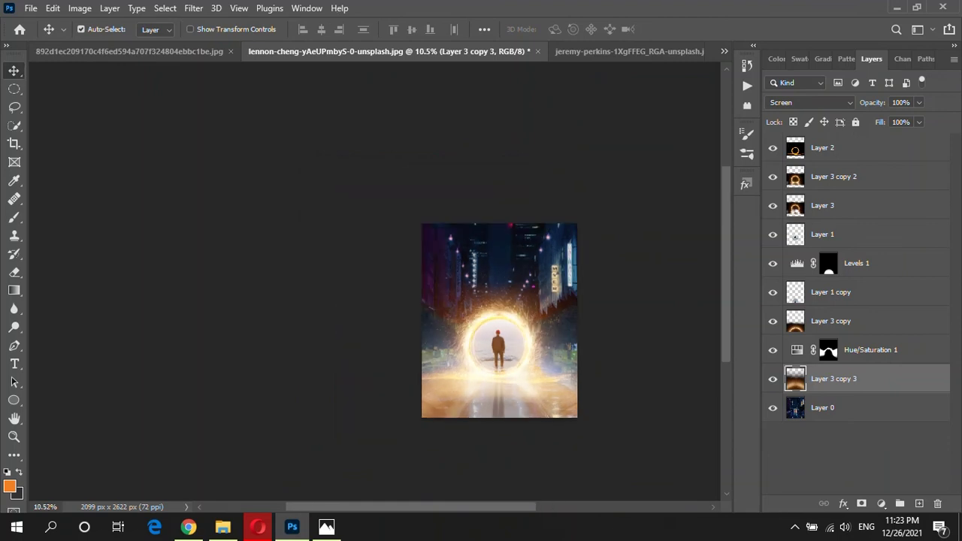
pyautogui.press('e')
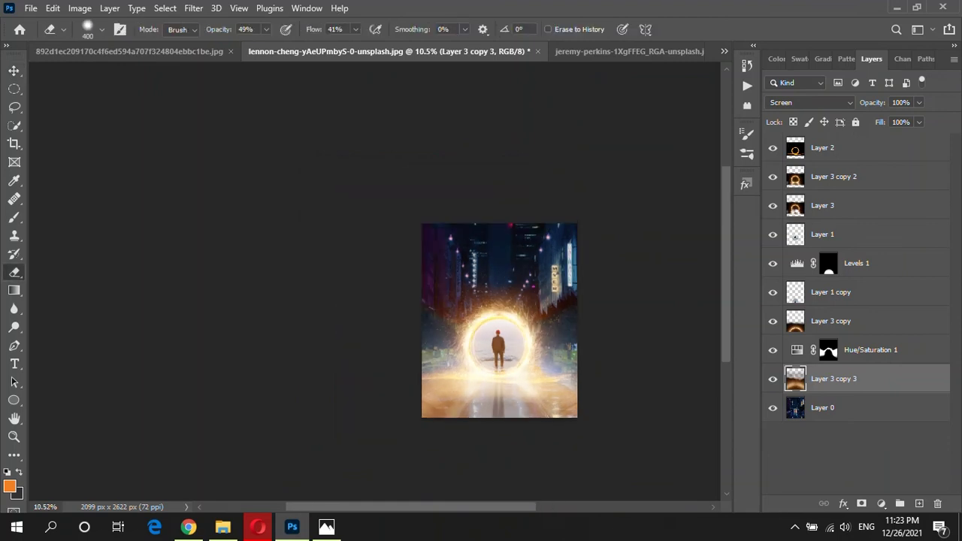
# Cycle Layer 3 copy 3 through blend modes and settle back on Screen
pyautogui.hotkey('shift', '-')
pyautogui.hotkey('shift', '+')
pyautogui.hotkey('shift', '-')
pyautogui.hotkey('shift', '+')
pyautogui.scroll(1, 601, 398)
pyautogui.scroll(1, 601, 399)
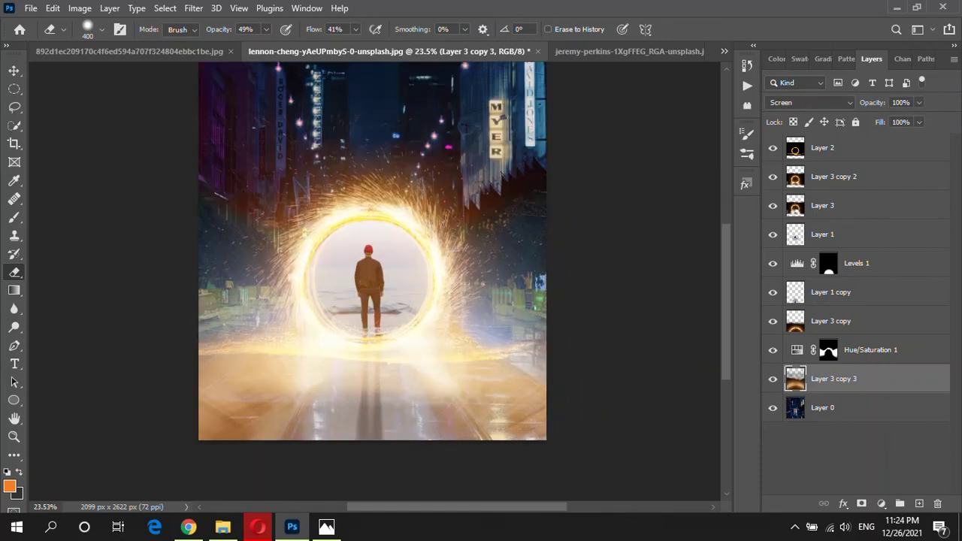
# Lower the warm haze layer's opacity to 30%
pyautogui.click(918, 102)
pyautogui.moveTo(923, 119); pyautogui.dragTo(876, 119)
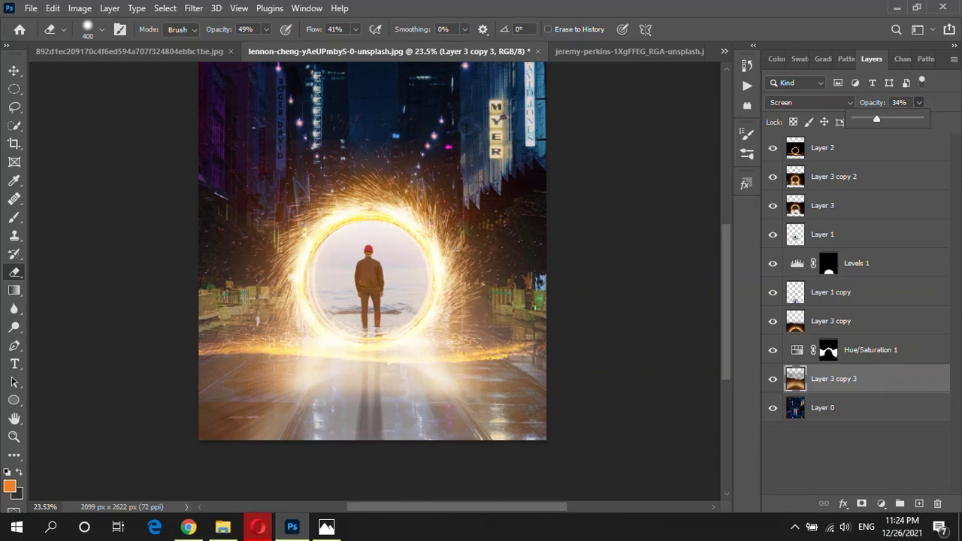
pyautogui.scroll(-1, 550, 344)
pyautogui.scroll(1, 514, 287)
pyautogui.scroll(-1, 514, 333)
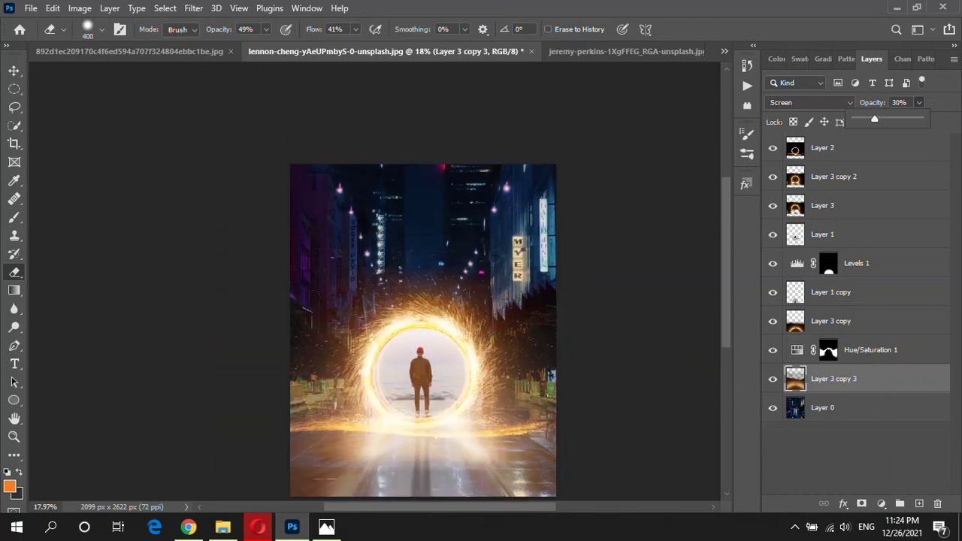
pyautogui.press('Return')
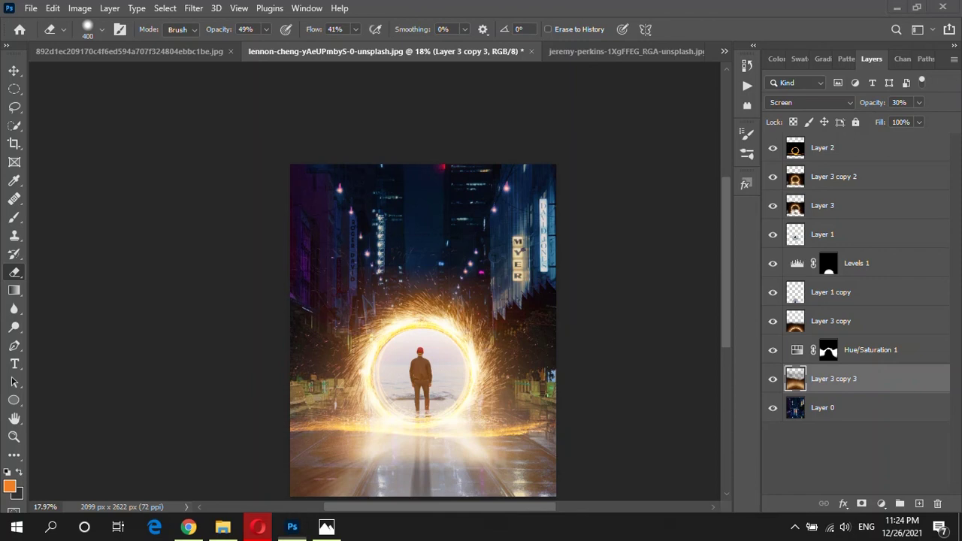